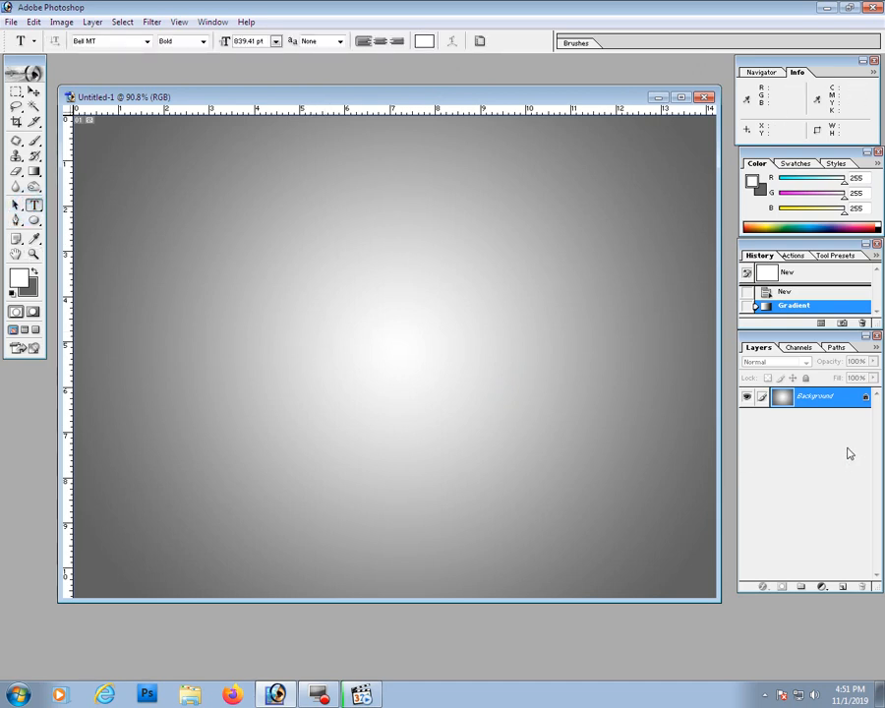
Add a large white letter G on a new layer and centre it on the grey gradient background
left_click(838, 584)
left_click(308, 352)
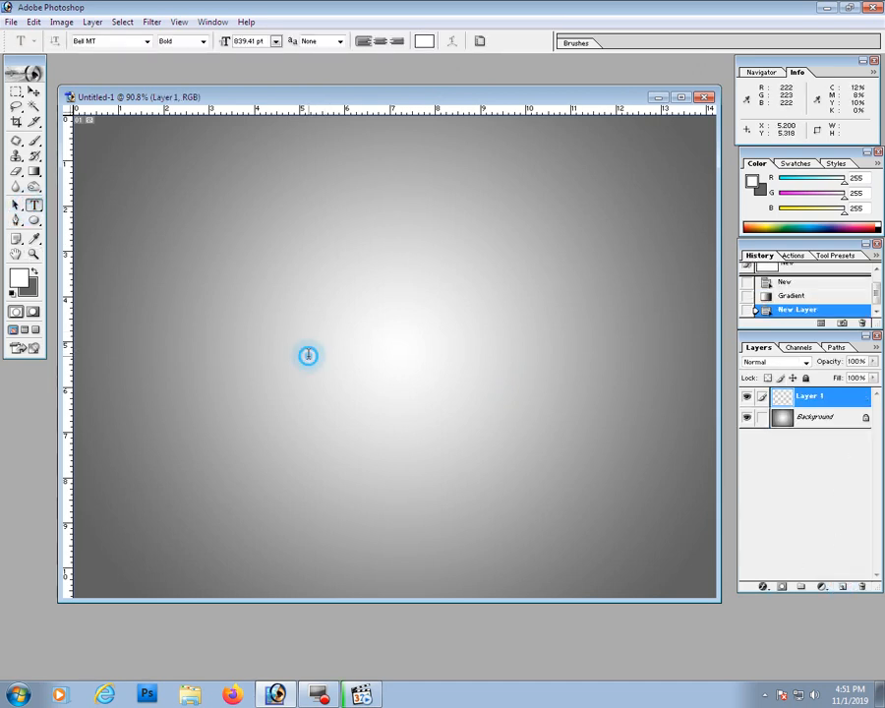
type("G")
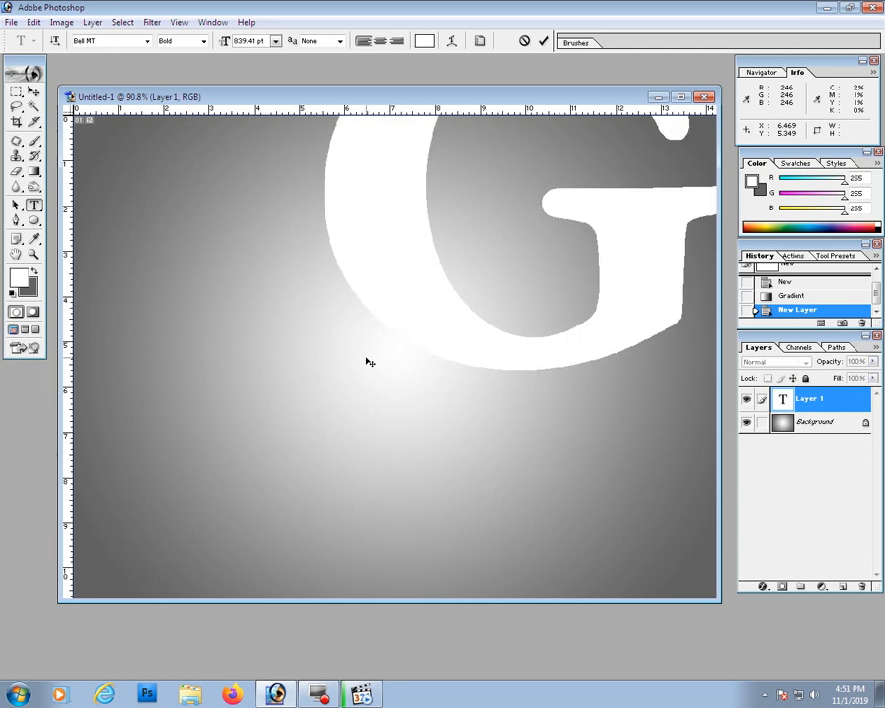
left_click(34, 90)
left_click_drag(481, 222, 354, 382)
left_click_drag(488, 429, 496, 437)
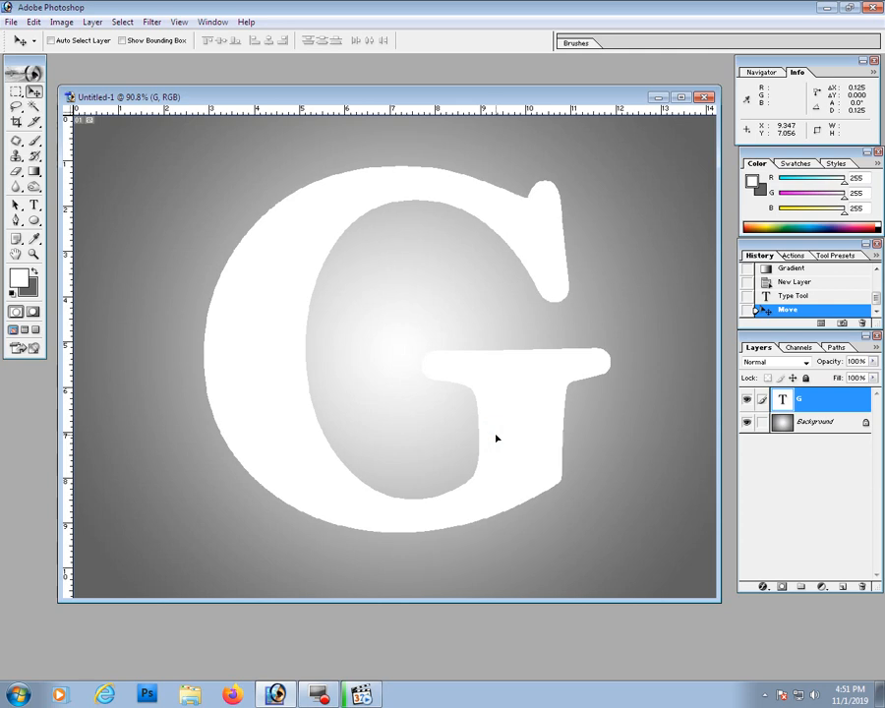
Add a Gradient Overlay to the letter G using the last gold preset in the gradient presets
left_click(763, 586)
left_click(835, 546)
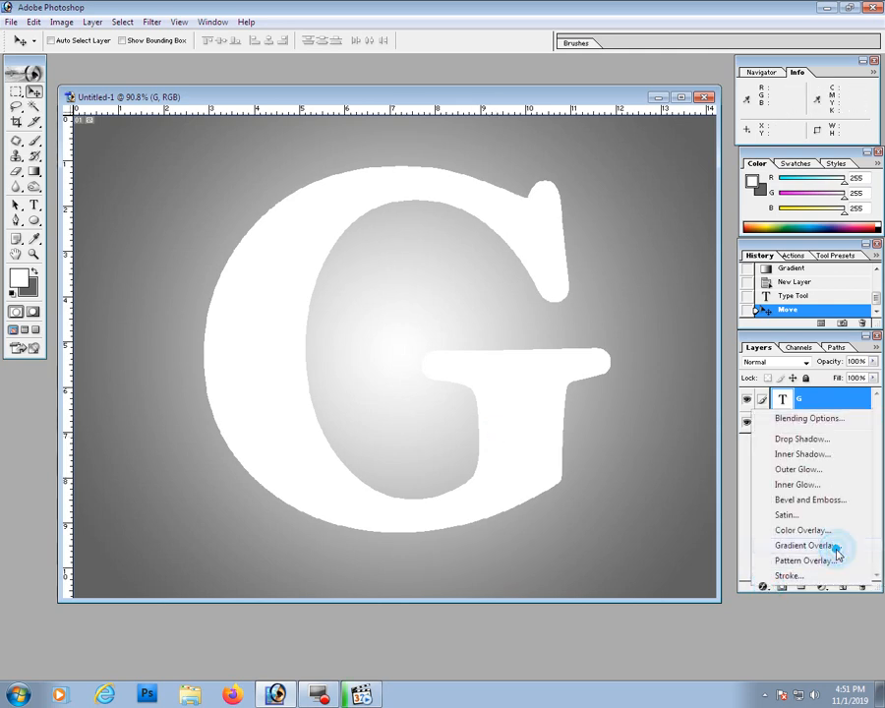
left_click_drag(499, 315, 505, 287)
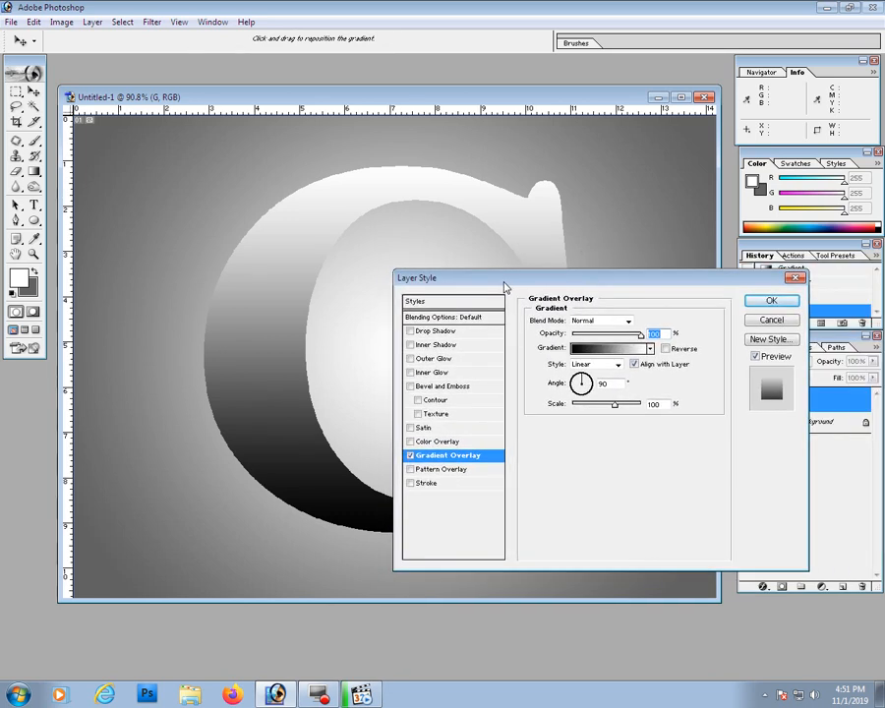
left_click(590, 348)
left_click_drag(629, 387, 594, 242)
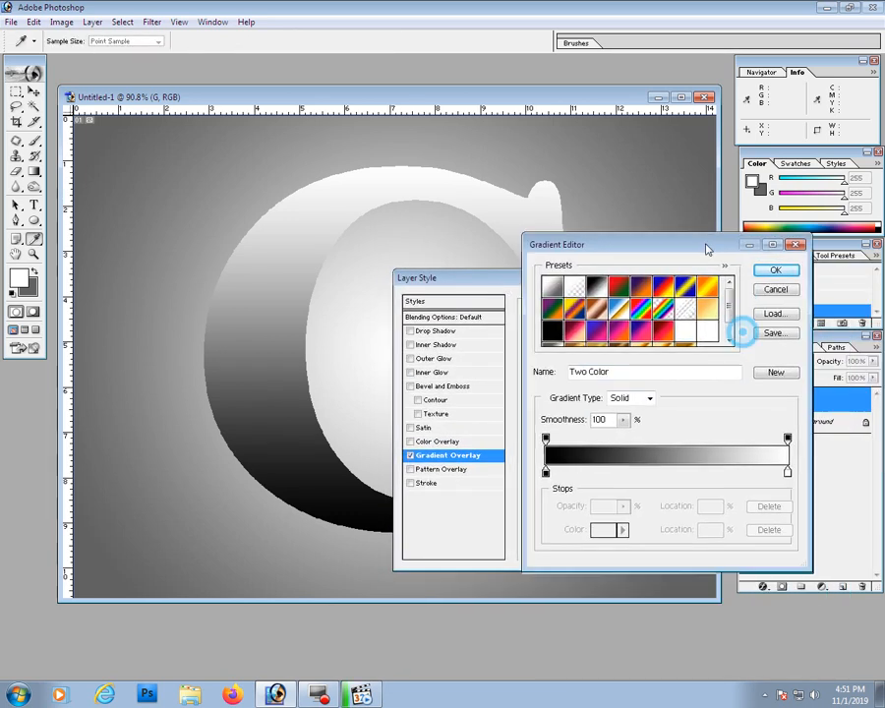
left_click(727, 307)
left_click(690, 337)
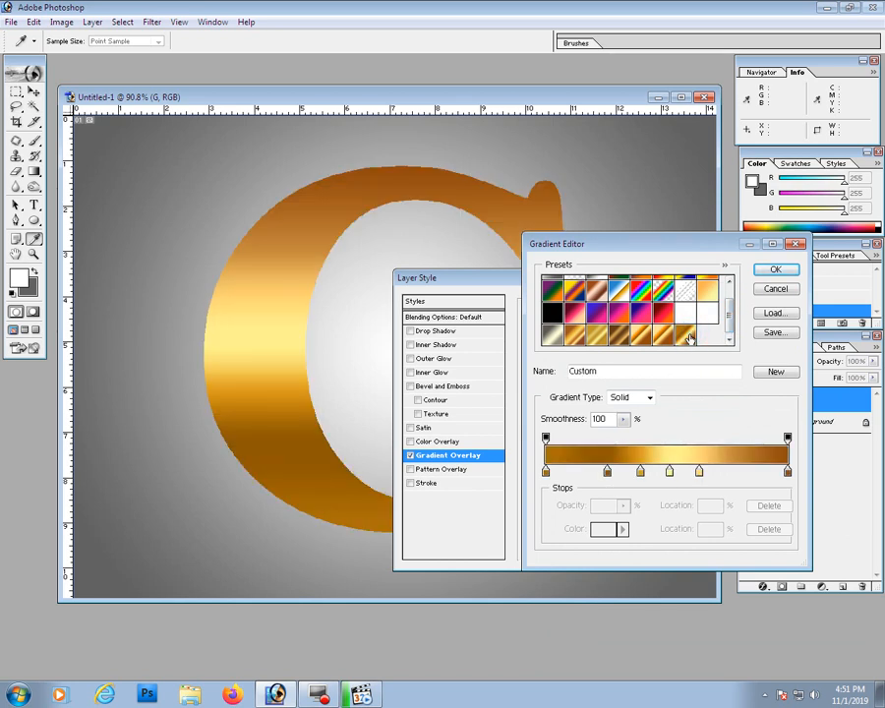
left_click_drag(583, 254, 582, 246)
Check the hex colour codes of the first two brown stops in the gold gradient
left_click(545, 463)
left_click(604, 521)
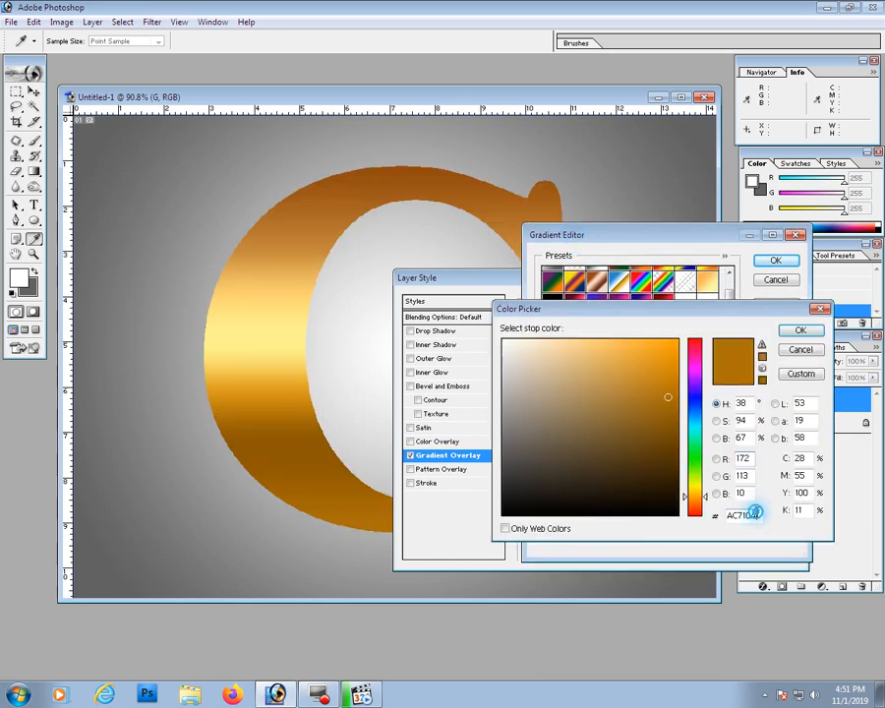
left_click(800, 329)
left_click(607, 462)
left_click(604, 521)
double_click(742, 515)
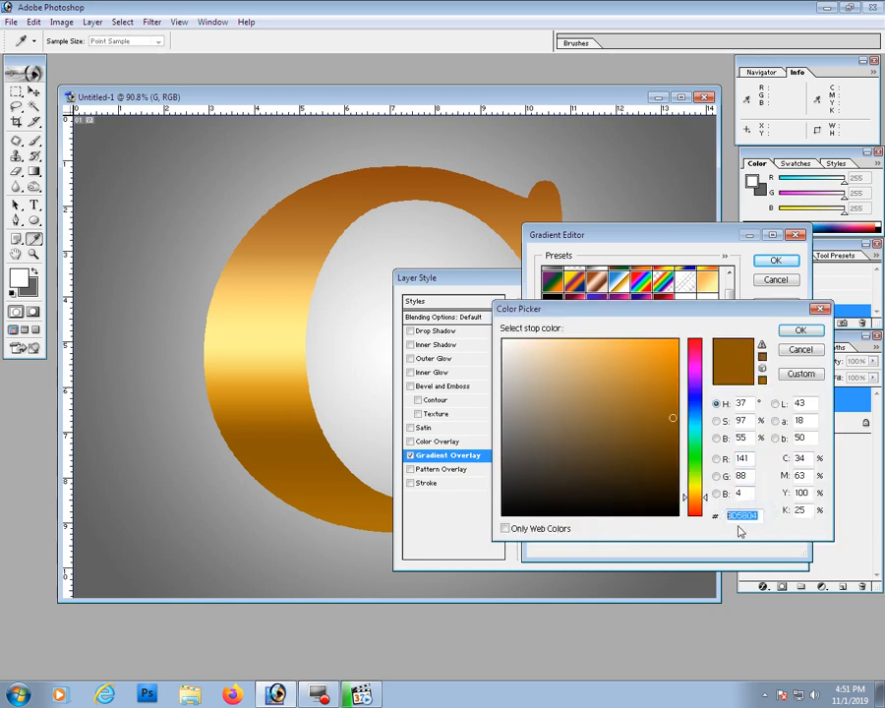
left_click(800, 329)
Check the hex colour codes of the orange-gold and pale yellow stops in the middle of the gradient
left_click(639, 462)
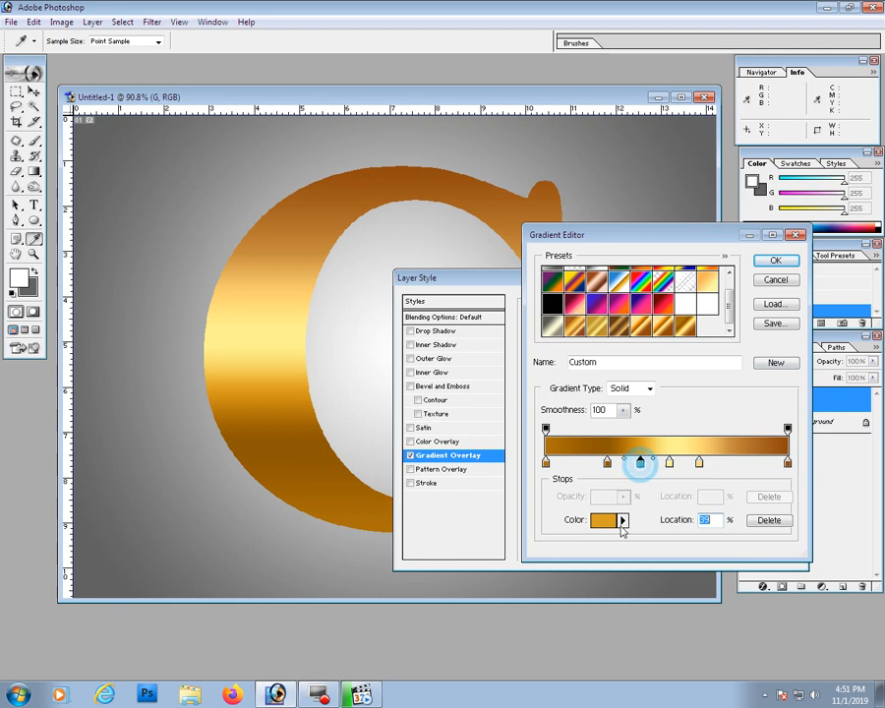
left_click(603, 520)
double_click(744, 515)
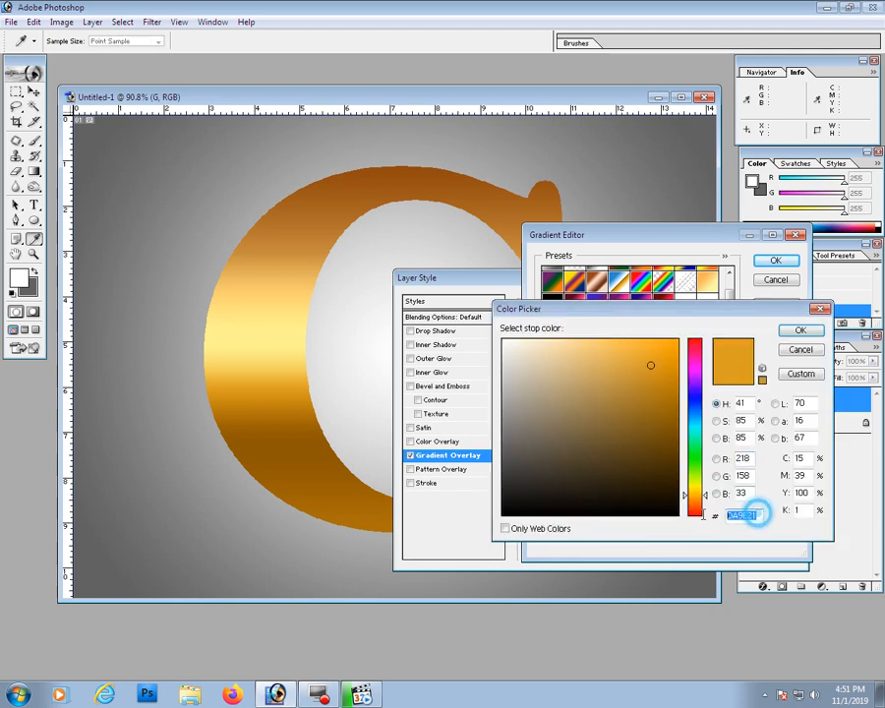
left_click(804, 332)
left_click(669, 462)
left_click(606, 523)
double_click(744, 515)
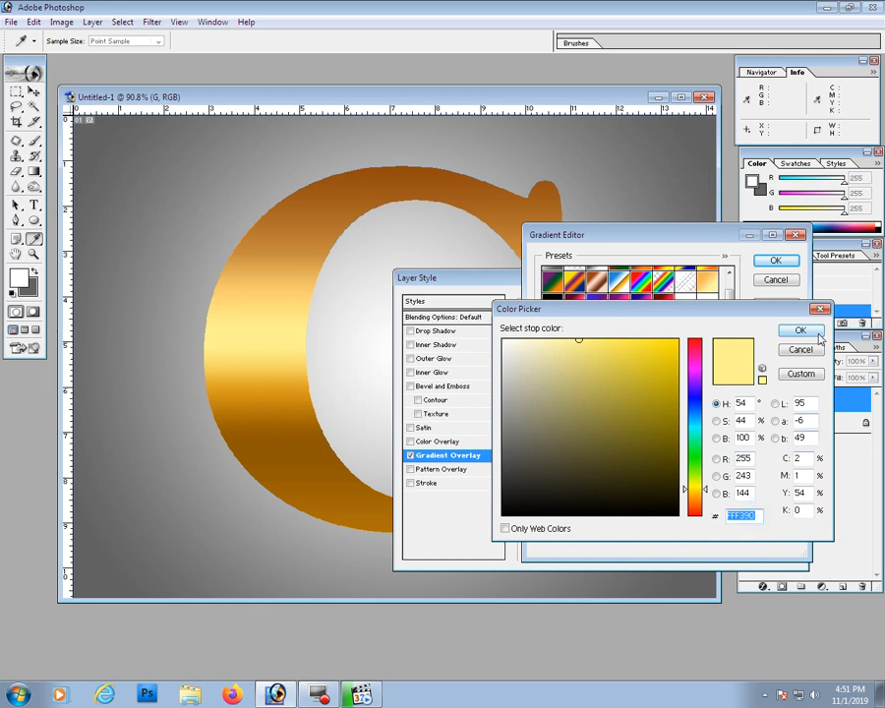
left_click(819, 335)
Check the hex colour codes of the last two gradient stops and apply the Gradient Overlay to the letter
left_click(698, 460)
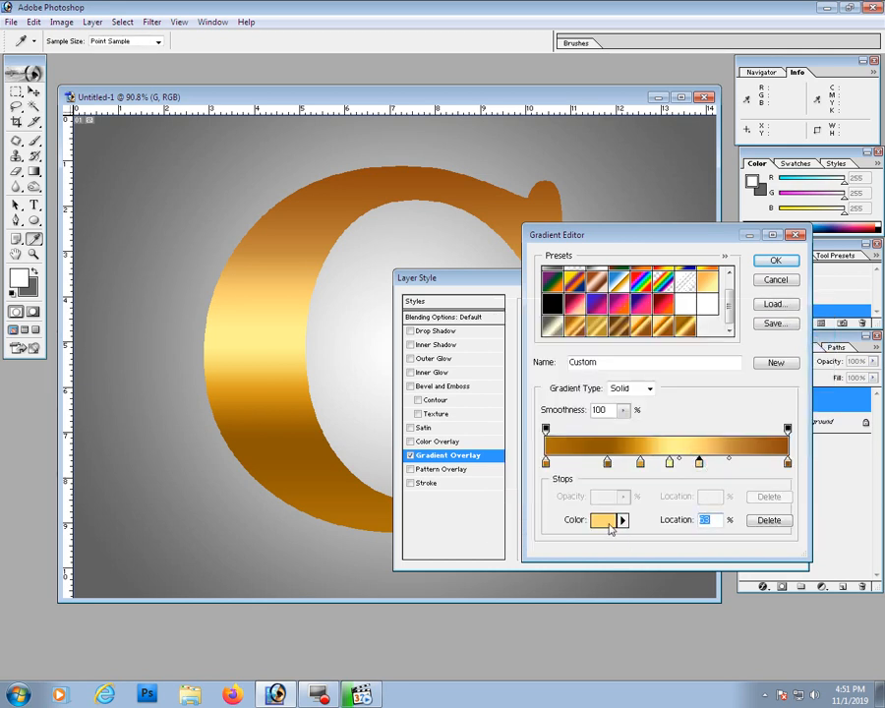
left_click(608, 520)
double_click(746, 517)
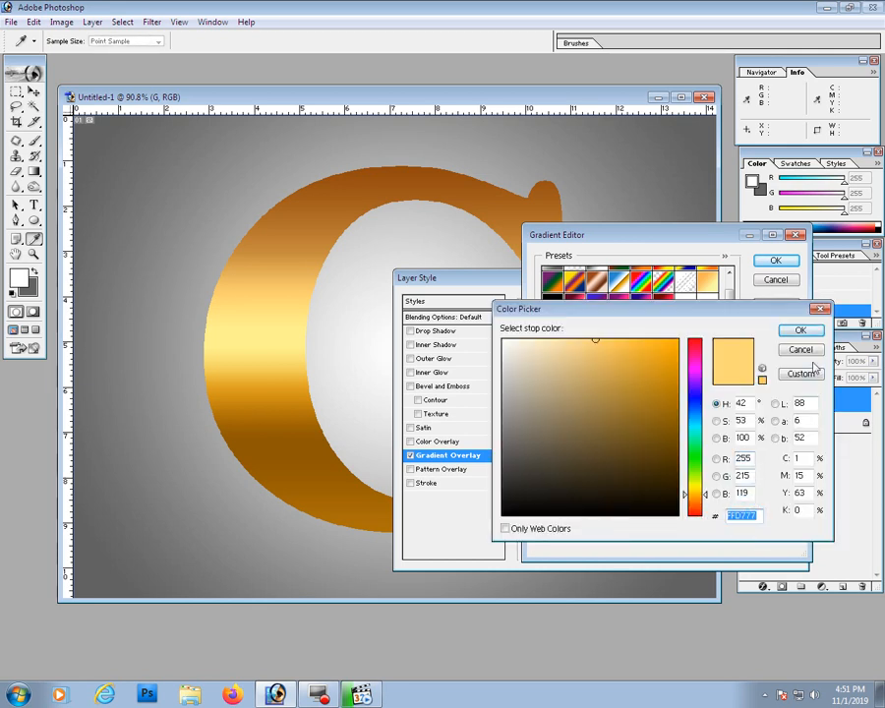
left_click(800, 330)
left_click(787, 462)
left_click(604, 520)
double_click(746, 517)
left_click(798, 328)
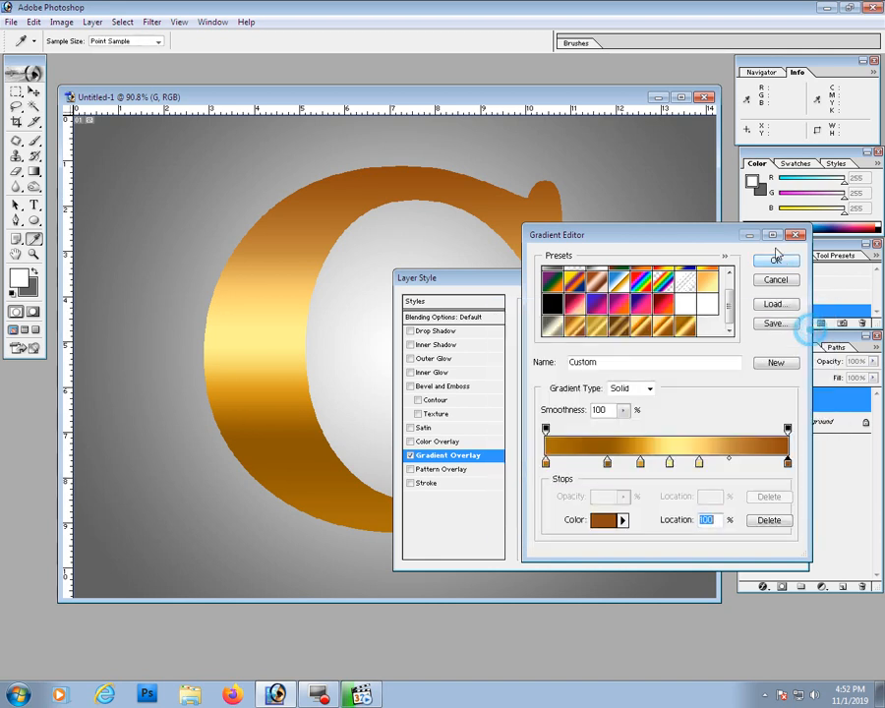
left_click(775, 259)
left_click(776, 298)
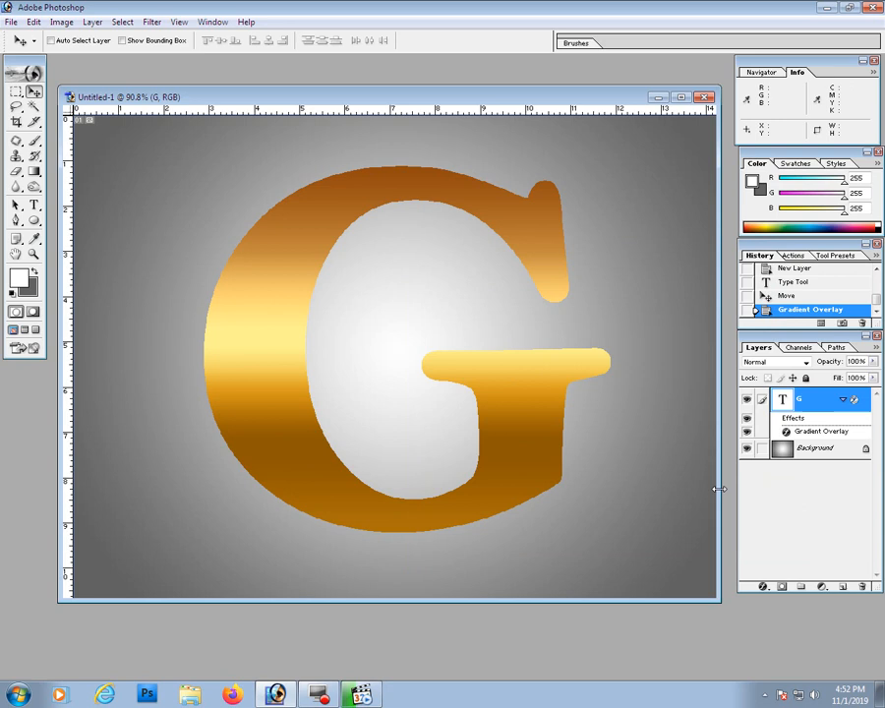
Add a Stroke to the letter G with the Gradient fill type and the same gold preset
double_click(803, 426)
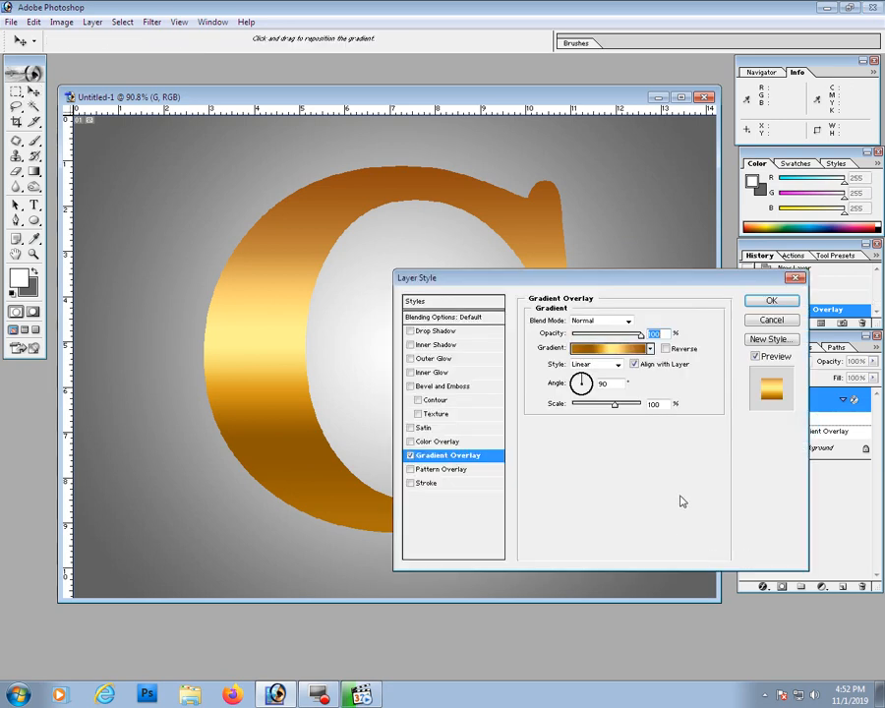
left_click(453, 483)
mouse_move(484, 277)
left_mouse_down()
mouse_move(695, 302)
mouse_move(613, 296)
left_mouse_up()
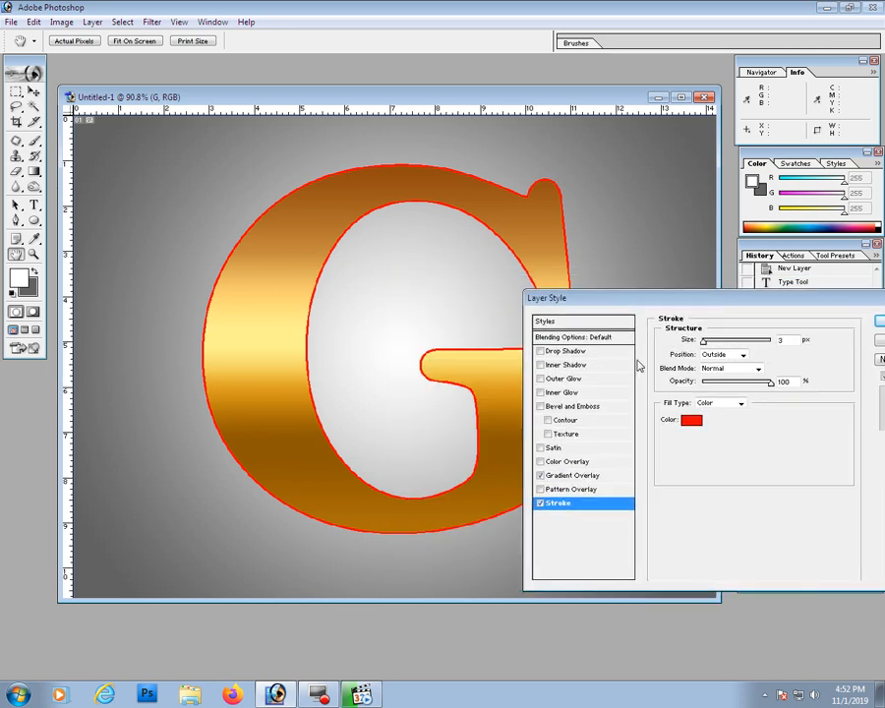
left_click(743, 404)
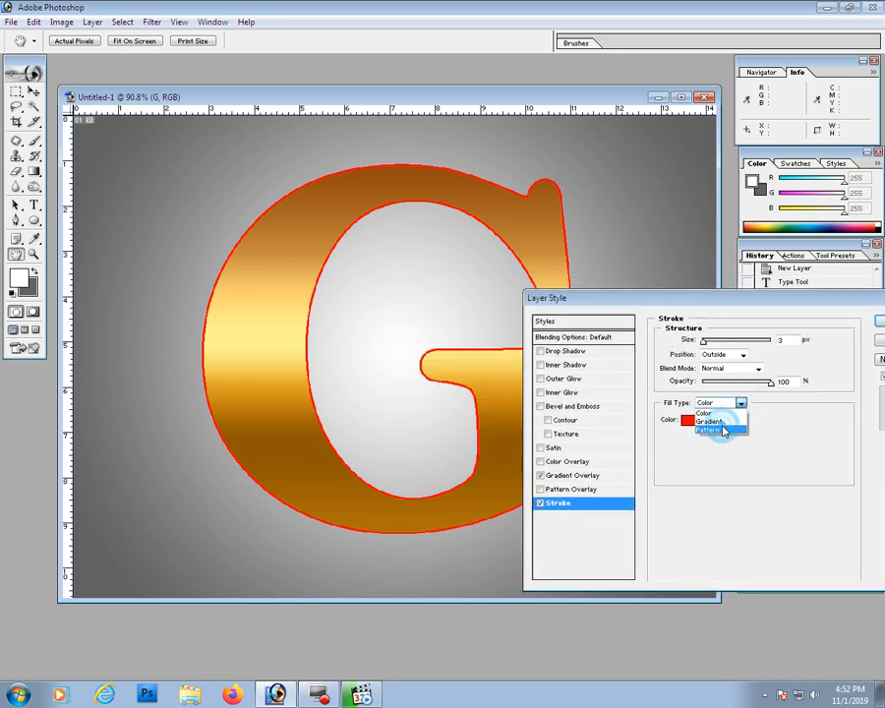
left_click(726, 422)
left_click(723, 425)
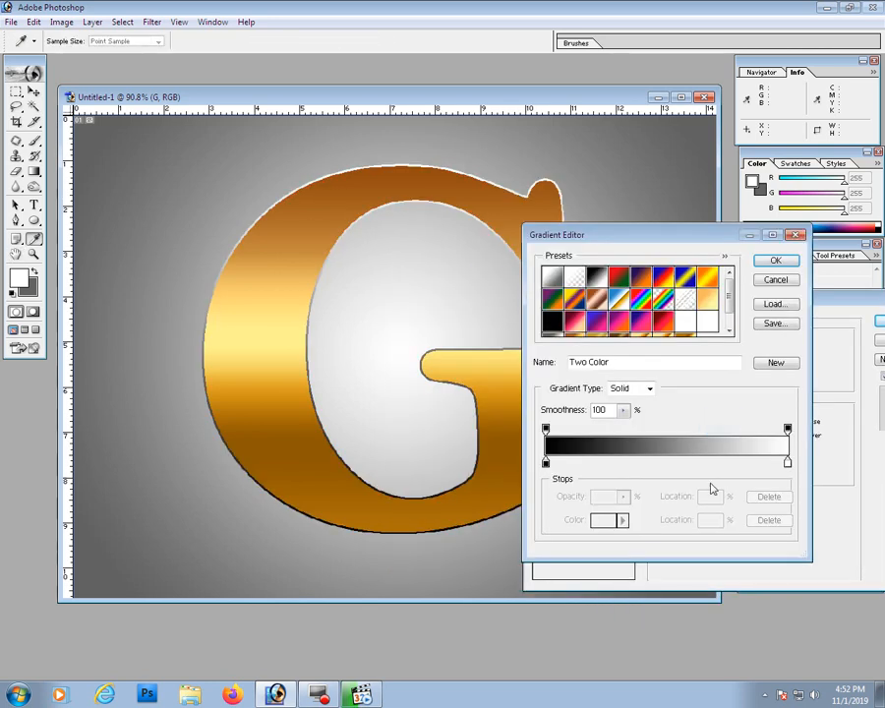
scroll(727, 297, "down", 2)
left_click(687, 328)
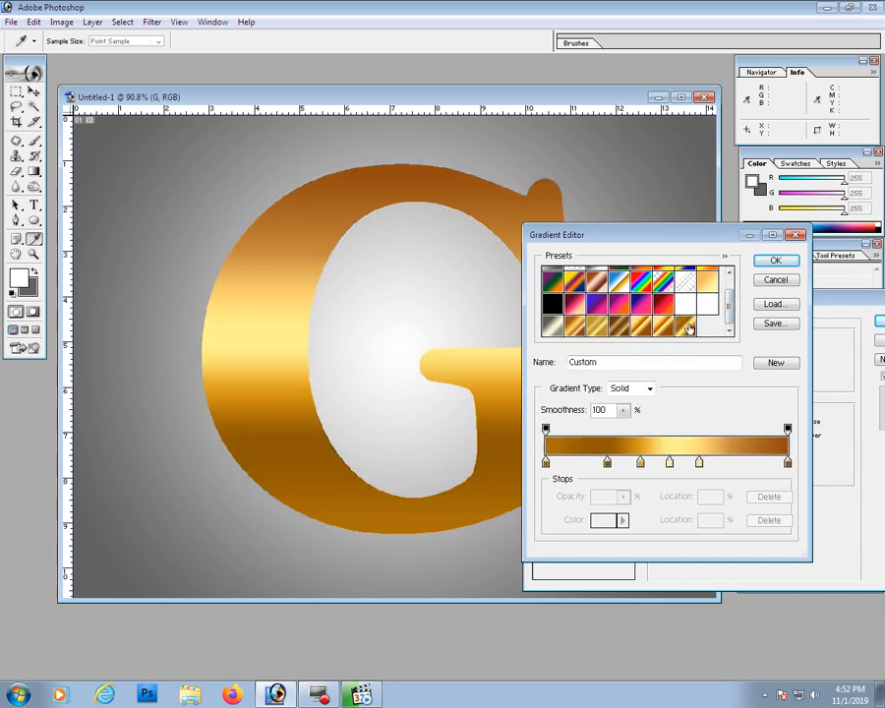
left_click(772, 262)
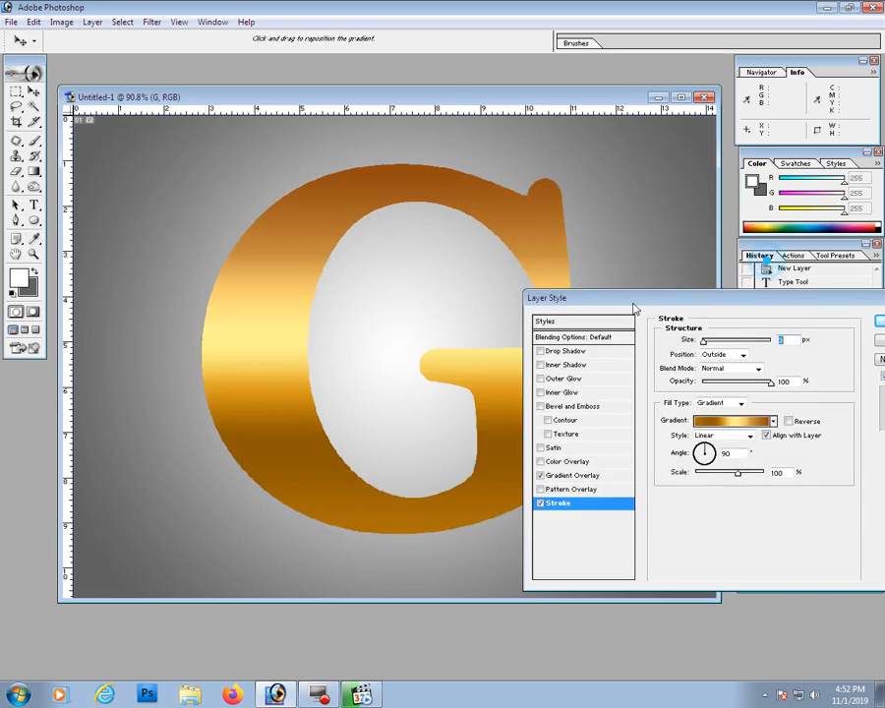
Try several angles for the stroke's gradient and return it to 90 degrees
left_click(703, 451)
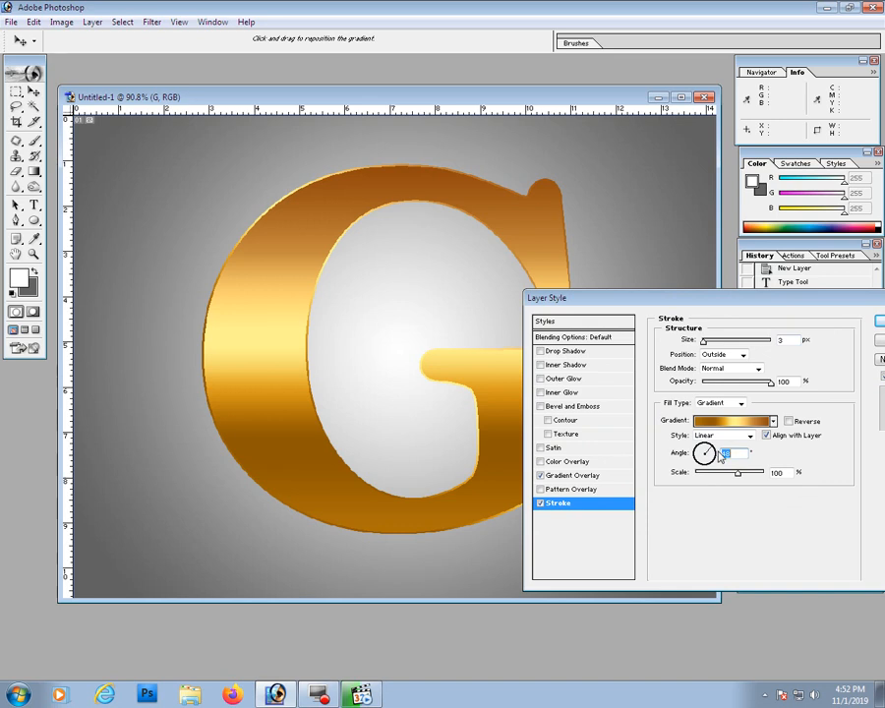
left_click(716, 455)
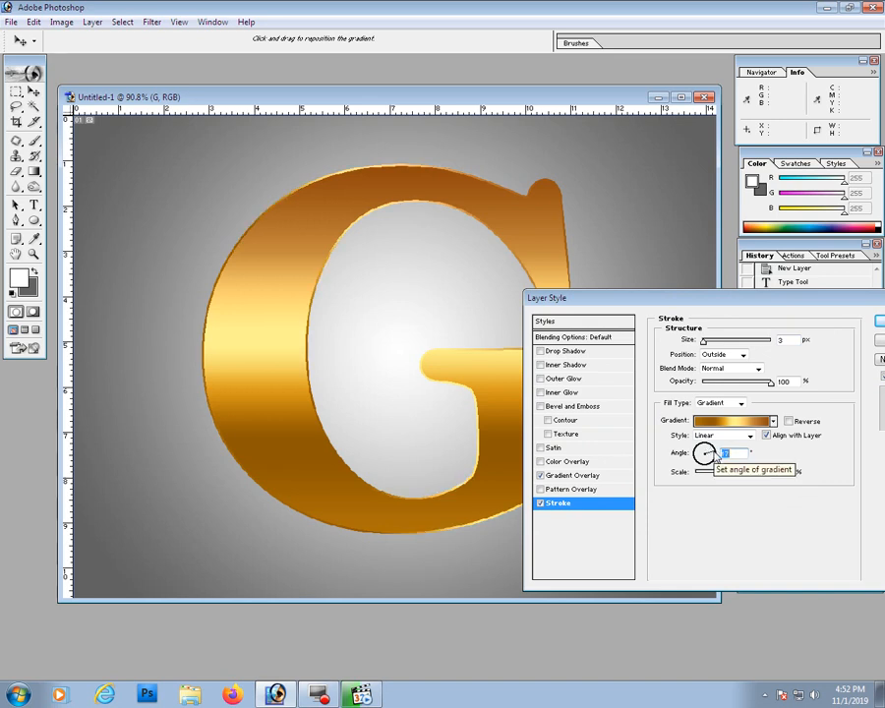
left_click(714, 457)
left_click_drag(713, 461, 715, 464)
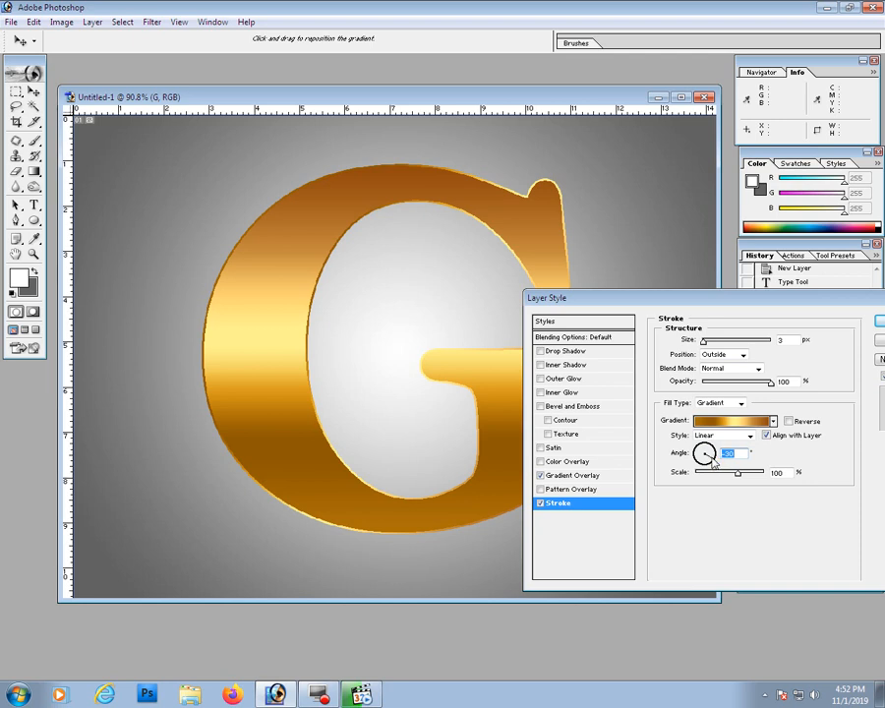
left_click_drag(710, 460, 716, 458)
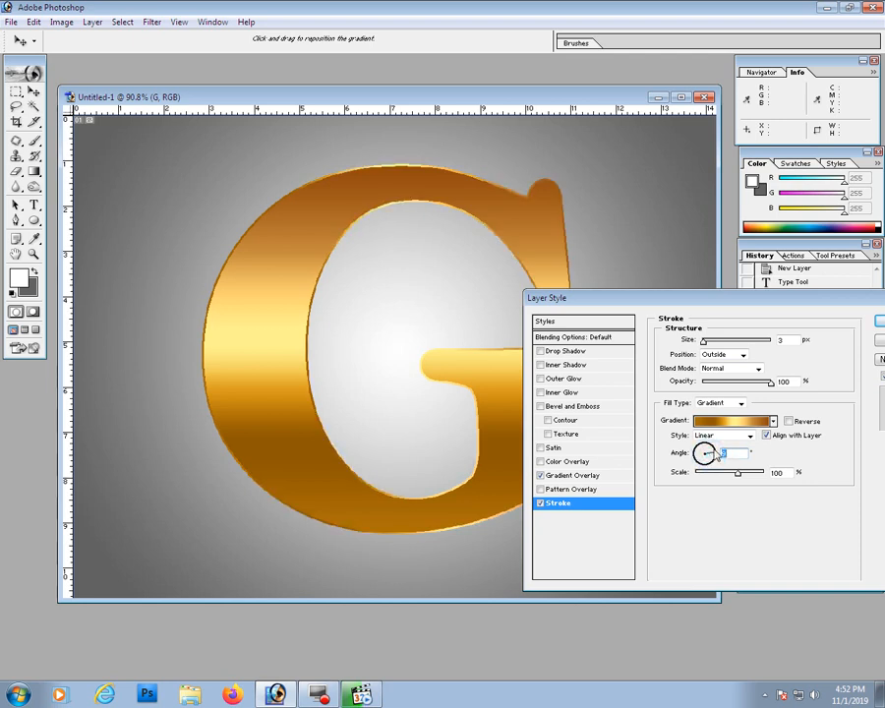
left_click(717, 455)
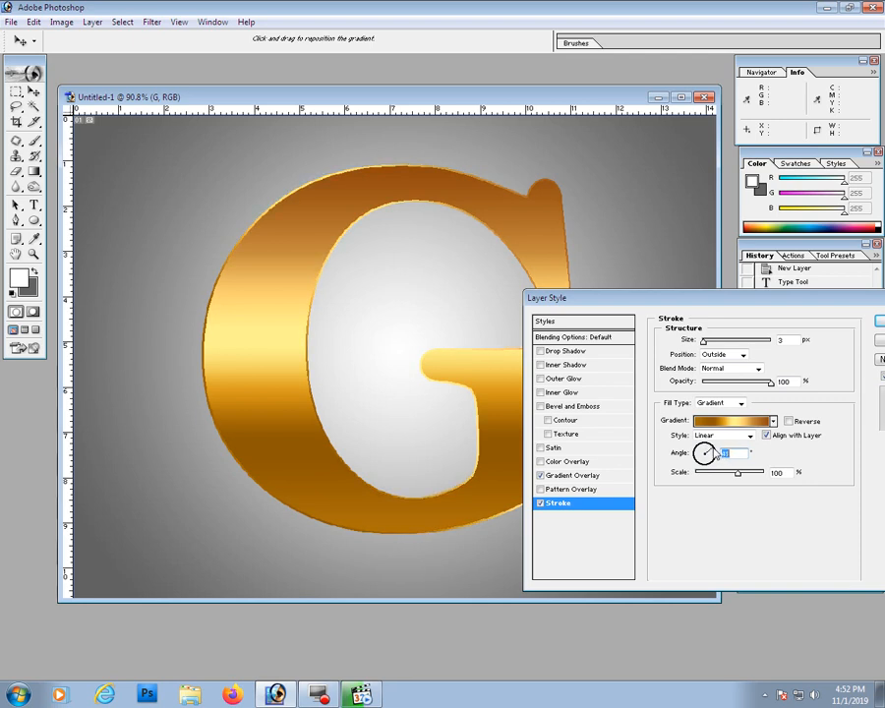
left_click_drag(717, 455, 713, 450)
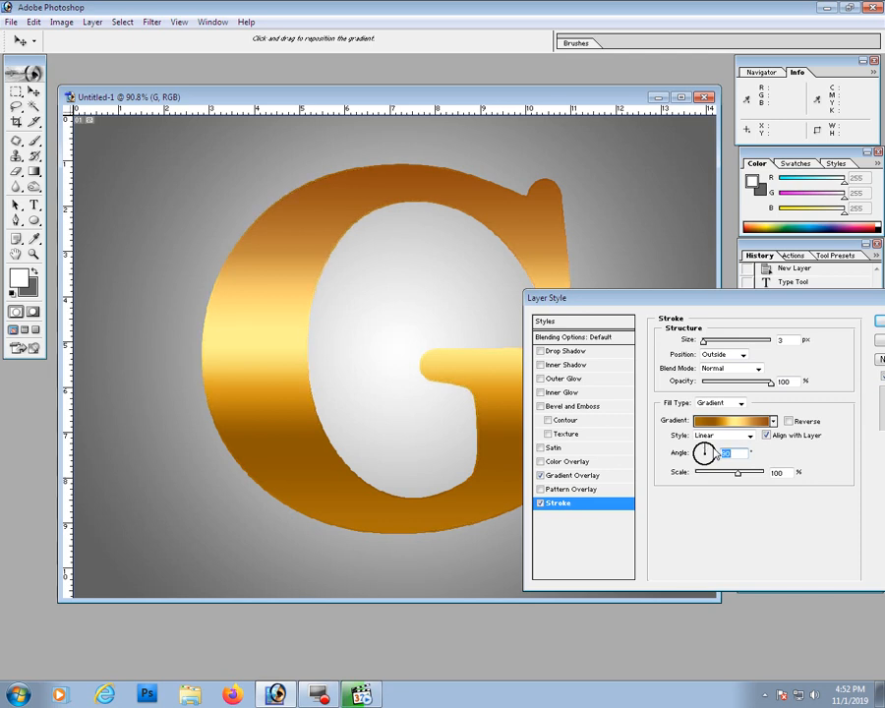
Lighten the pale yellow stop of the stroke's gradient to a softer cream yellow
left_click(729, 421)
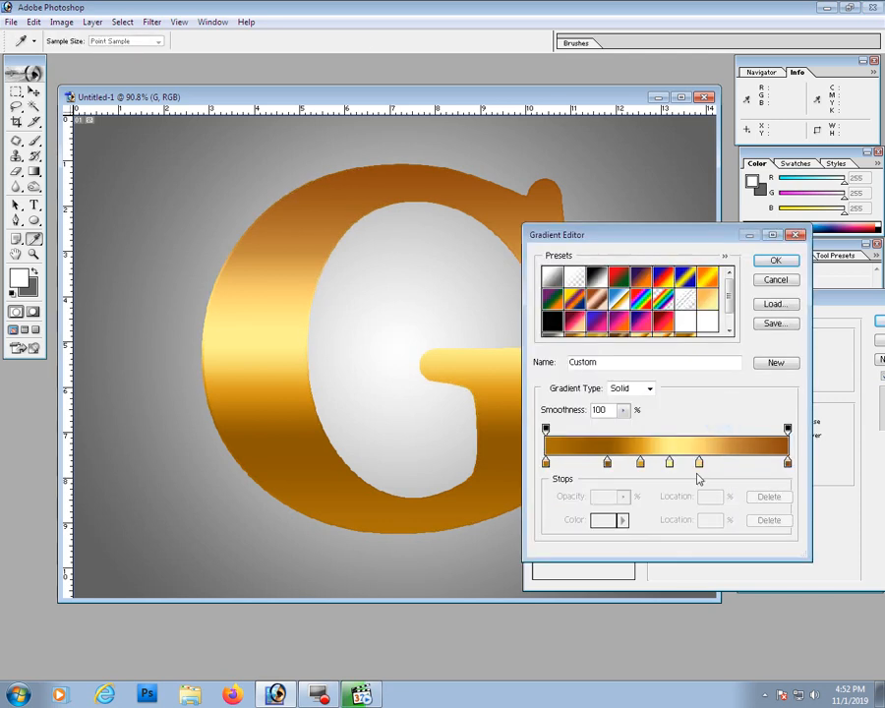
left_click(668, 462)
left_click(614, 519)
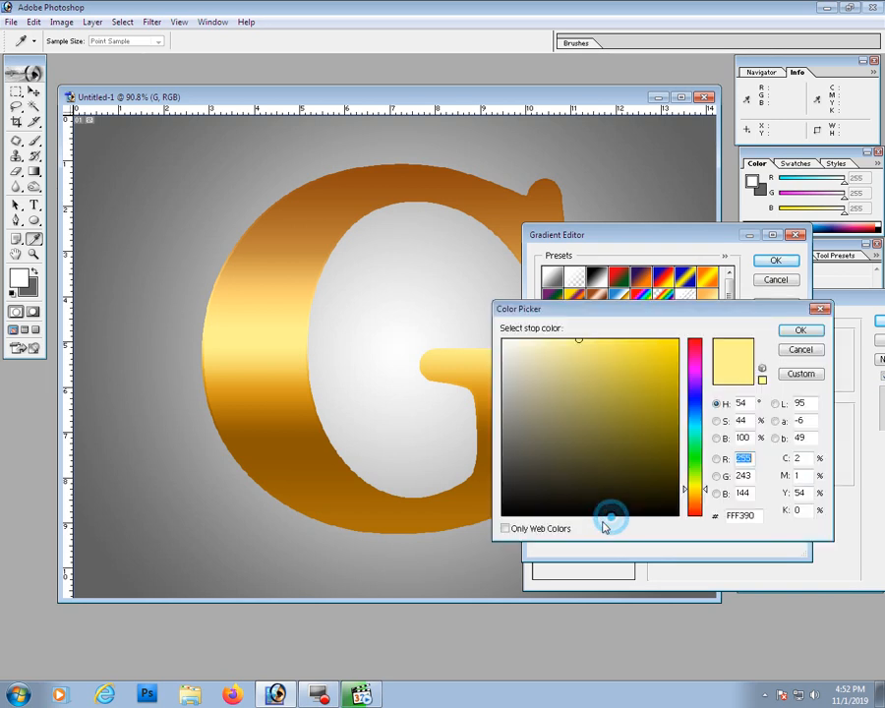
mouse_move(616, 340)
left_mouse_down()
mouse_move(636, 342)
mouse_move(555, 341)
left_mouse_up()
left_click(796, 331)
Change the stroke gradient's stop at 39% to a brighter orange-yellow
left_click(639, 461)
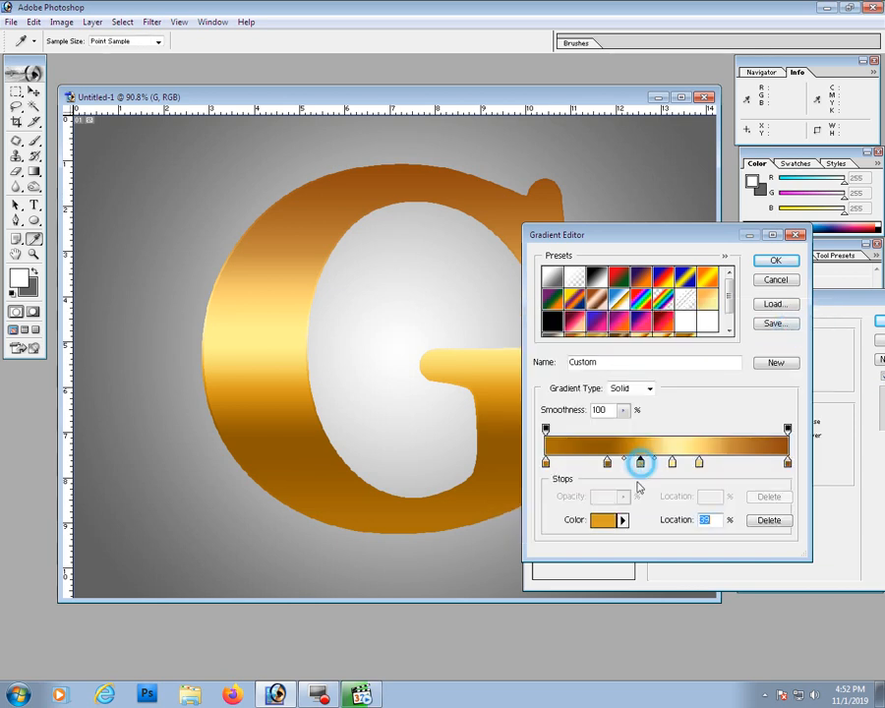
left_click(601, 519)
left_click(597, 346)
mouse_move(597, 346)
left_mouse_down()
mouse_move(605, 337)
mouse_move(628, 344)
mouse_move(640, 337)
left_mouse_up()
left_click(796, 330)
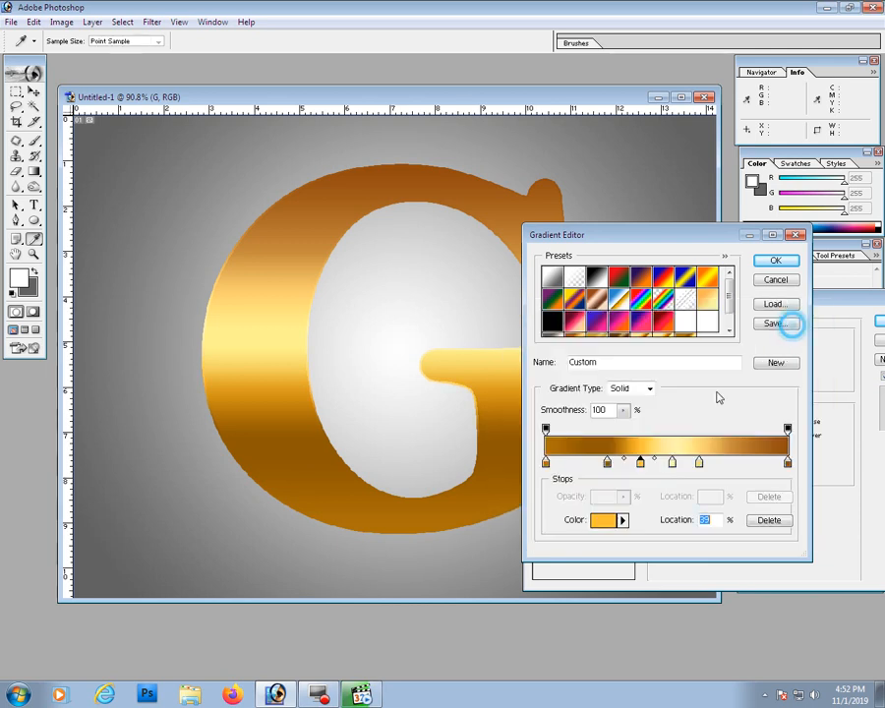
Move the stroke gradient's dark brown inner stop to 20% and recolour it olive gold (#C4AC2F), trying several orange shades on the way
left_click(700, 462)
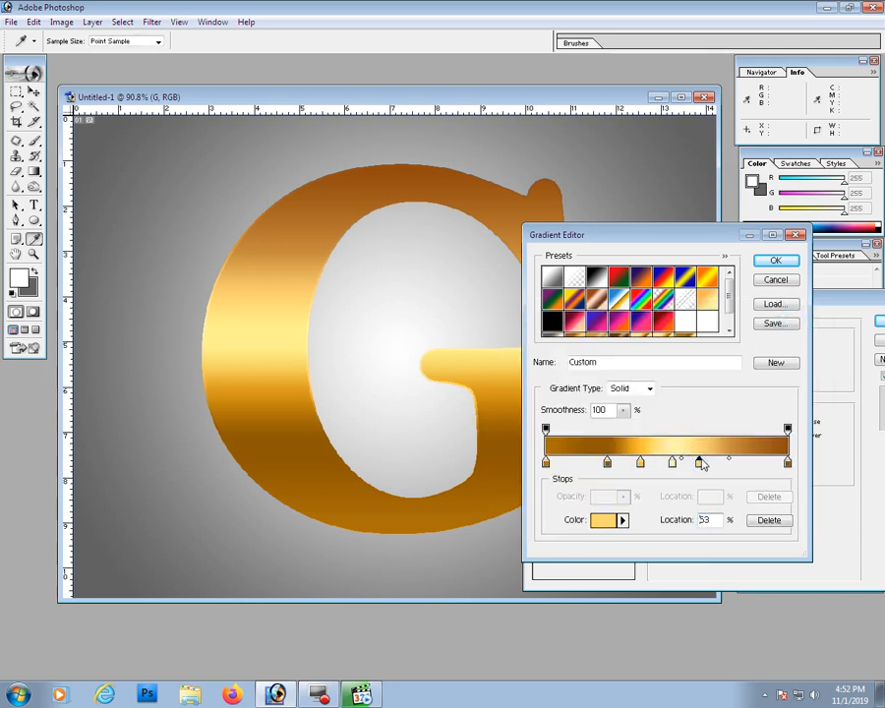
left_click(607, 462)
left_click(603, 518)
left_click(639, 363)
left_click(661, 346)
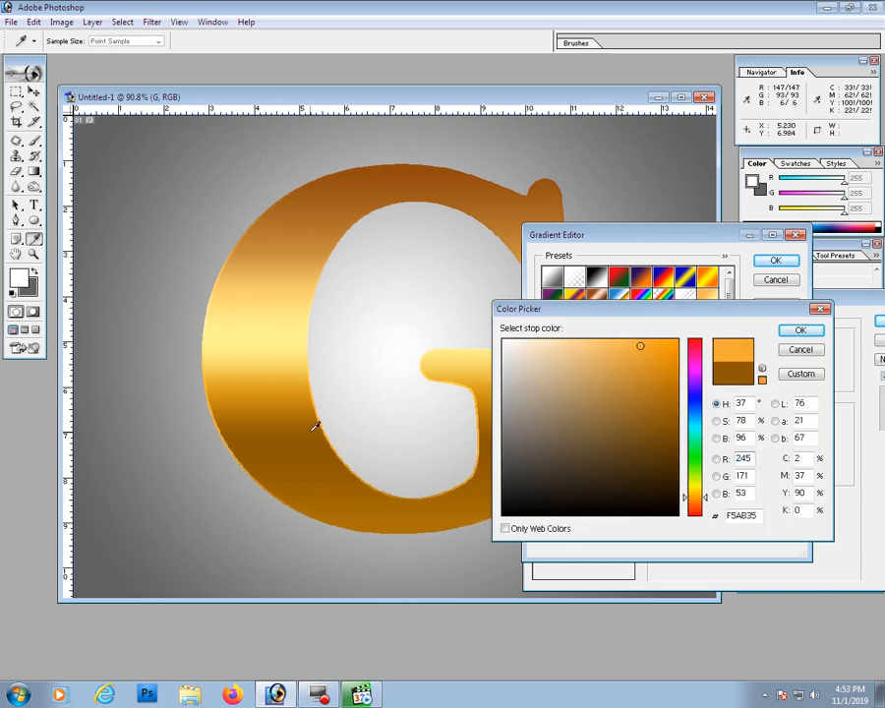
left_click_drag(662, 346, 624, 352)
left_click(490, 376)
left_click(259, 379)
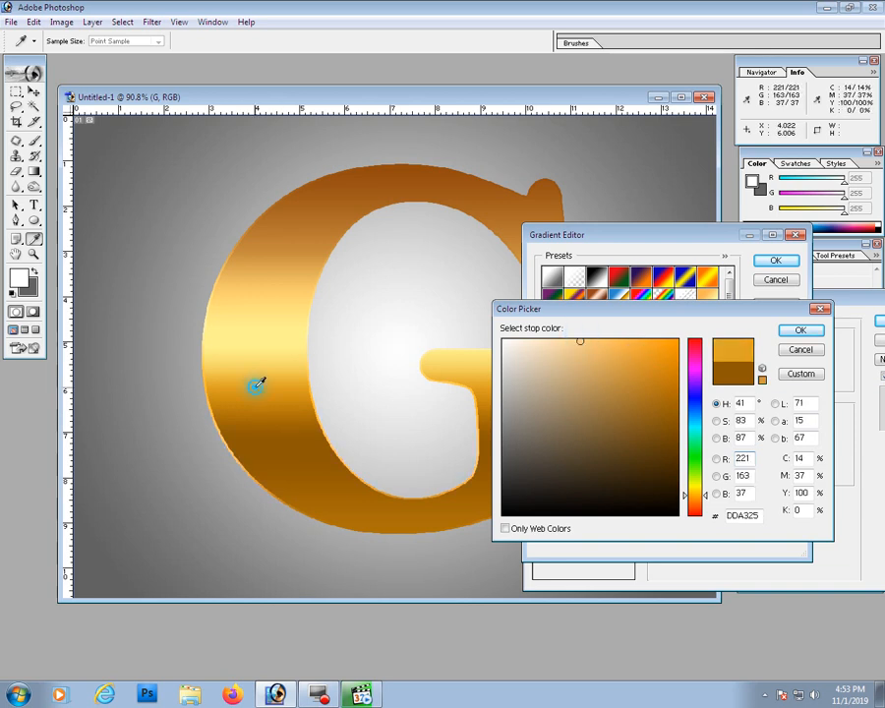
left_click(629, 342)
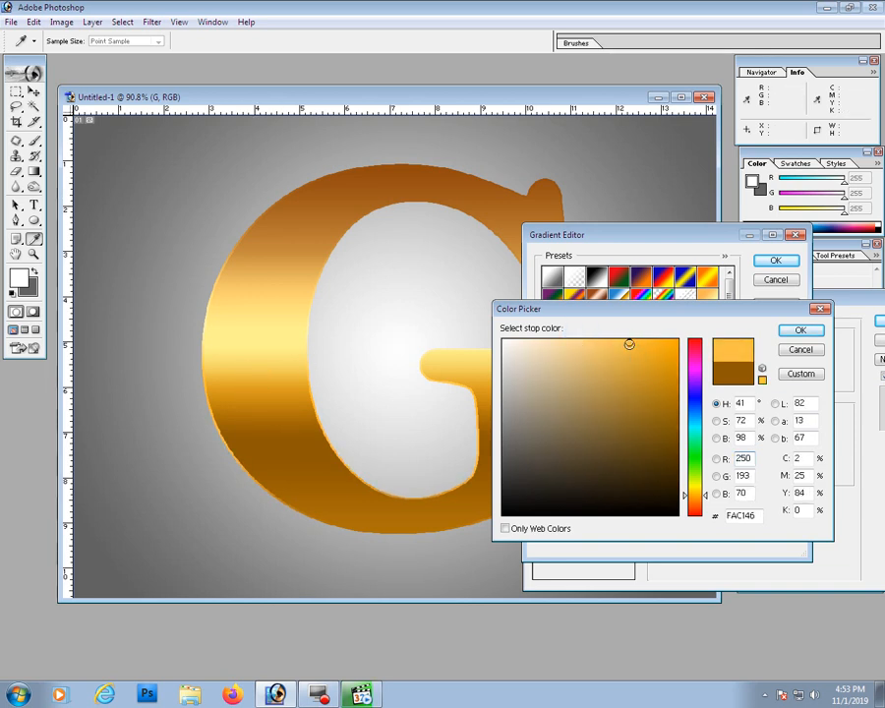
left_click(649, 343)
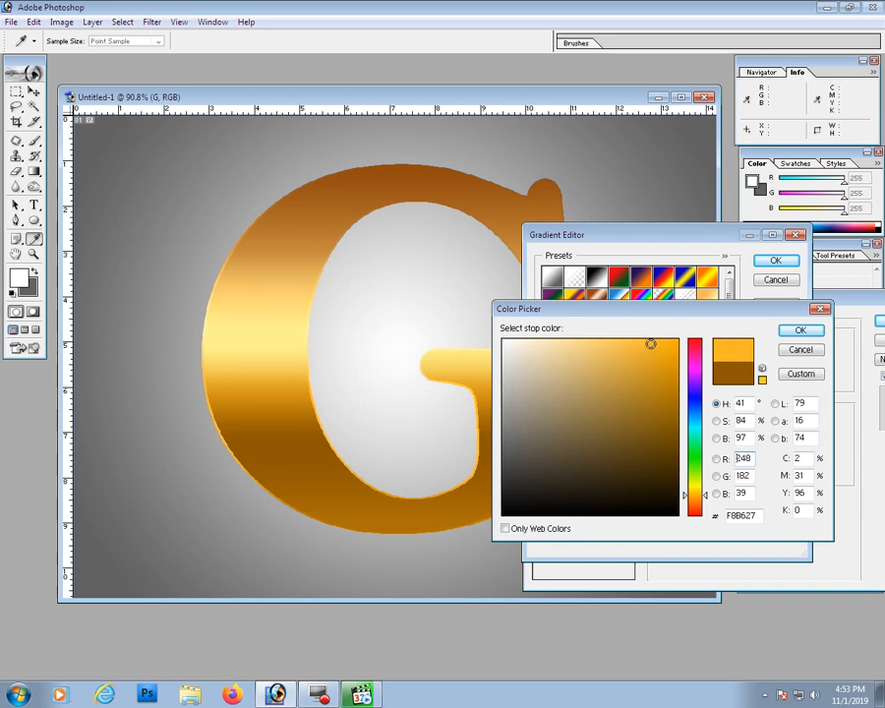
left_click(472, 362)
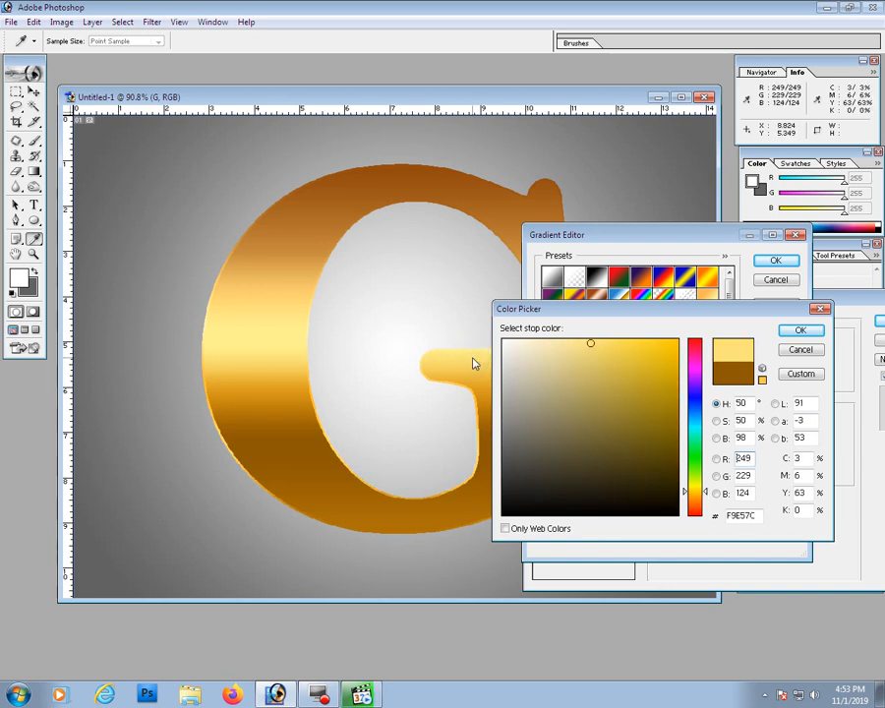
left_click(613, 343)
left_click(615, 343)
left_click_drag(617, 343, 634, 378)
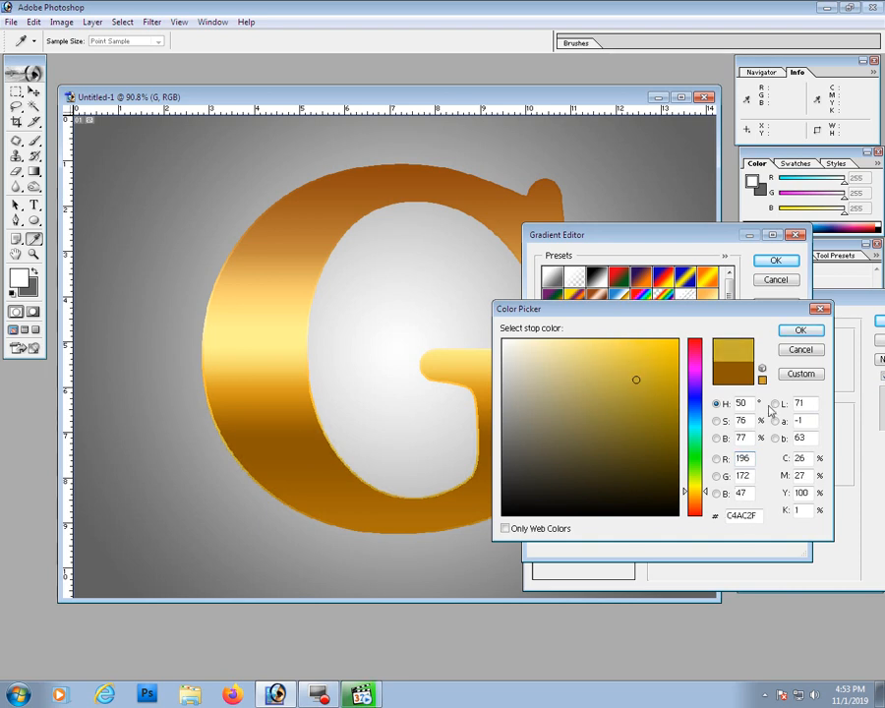
left_click(801, 331)
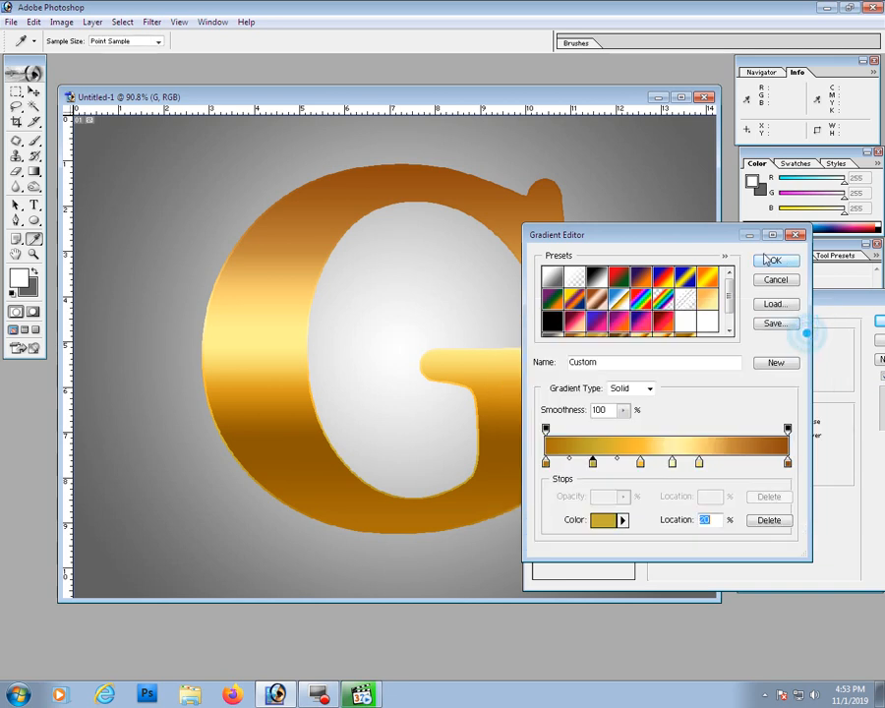
Set the stroke gradient's end stop at 100% to dark brown (#8E4506) and accept the edited gradient
left_click(787, 462)
left_click(610, 524)
left_click(667, 447)
mouse_move(666, 448)
left_mouse_down()
mouse_move(666, 369)
mouse_move(671, 416)
left_mouse_up()
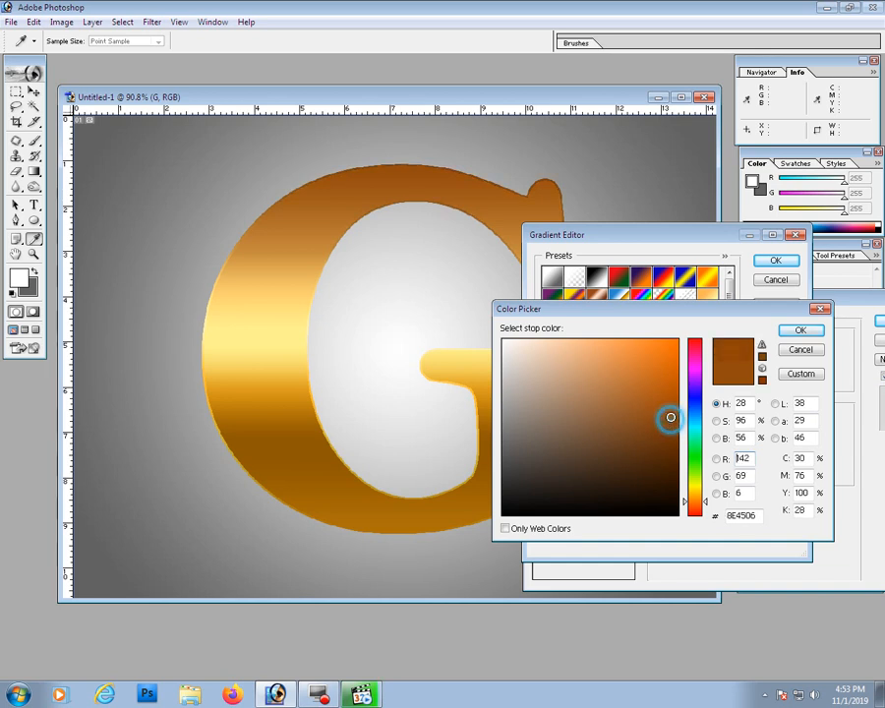
left_click(791, 333)
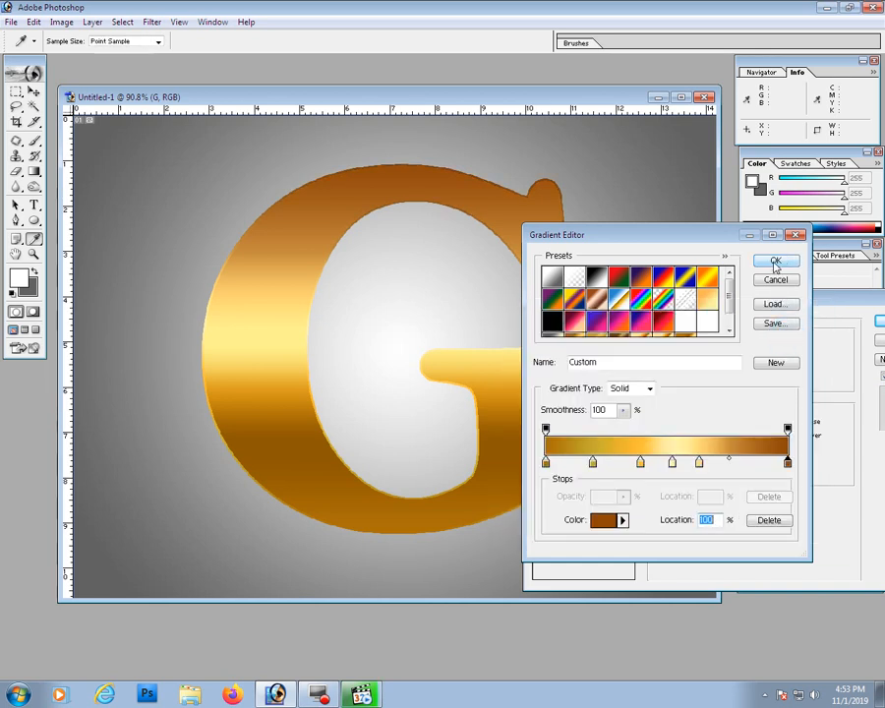
left_click(774, 260)
double_click(784, 339)
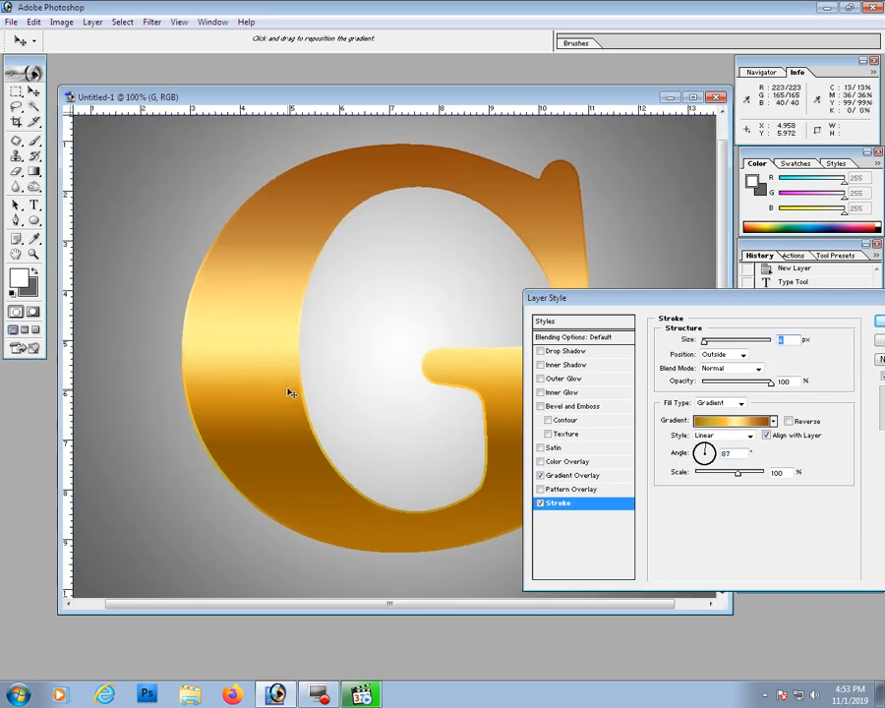
Add an Inner Bevel with Bevel and Emboss to the letter G and reduce its size to 1 px
key("ctrl+plus")
key("ctrl+plus")
left_click_drag(235, 382, 338, 356)
left_click(591, 408)
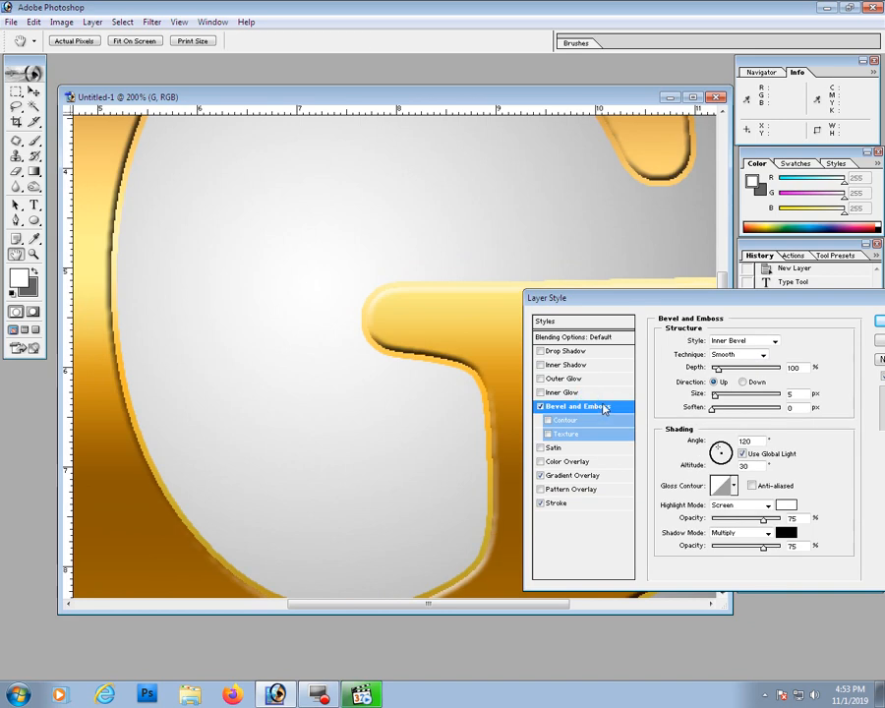
left_click(798, 393)
key("Down")
key("Down")
key("Down")
key("Down")
key("Down")
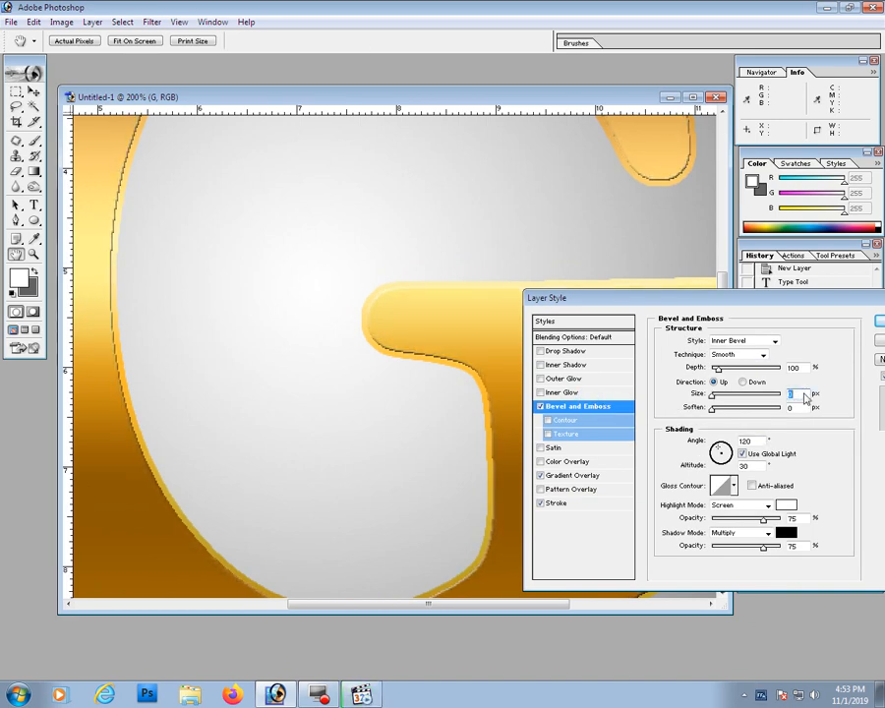
key("Up")
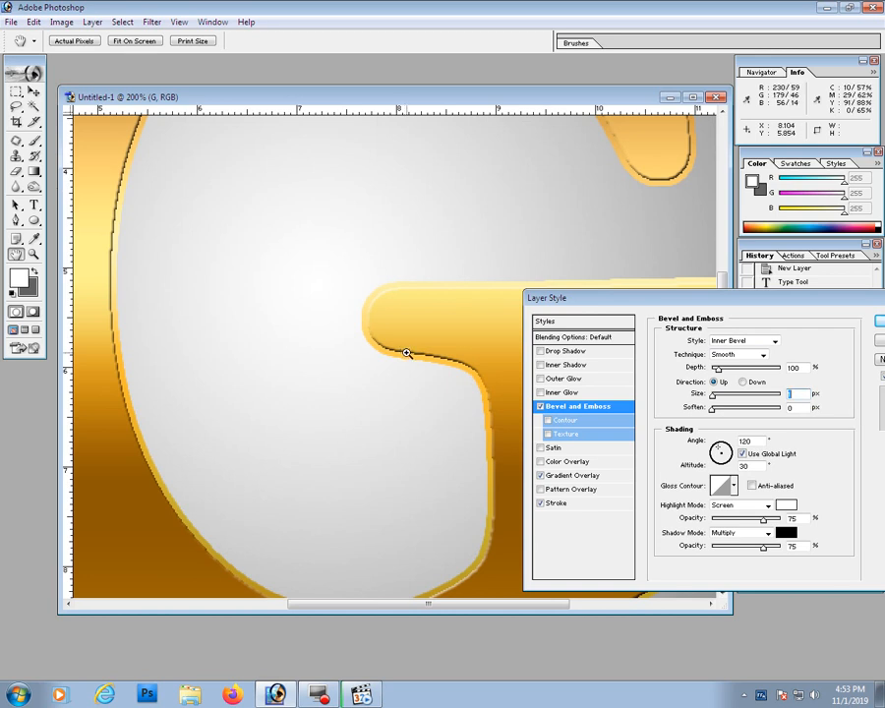
Try several larger bevel sizes on the letter G, ending at 3 px
left_click(406, 352, "alt")
key("Up")
key("Up")
key("Up")
key("Up")
key("Down")
key("Down")
key("Down")
key("Down")
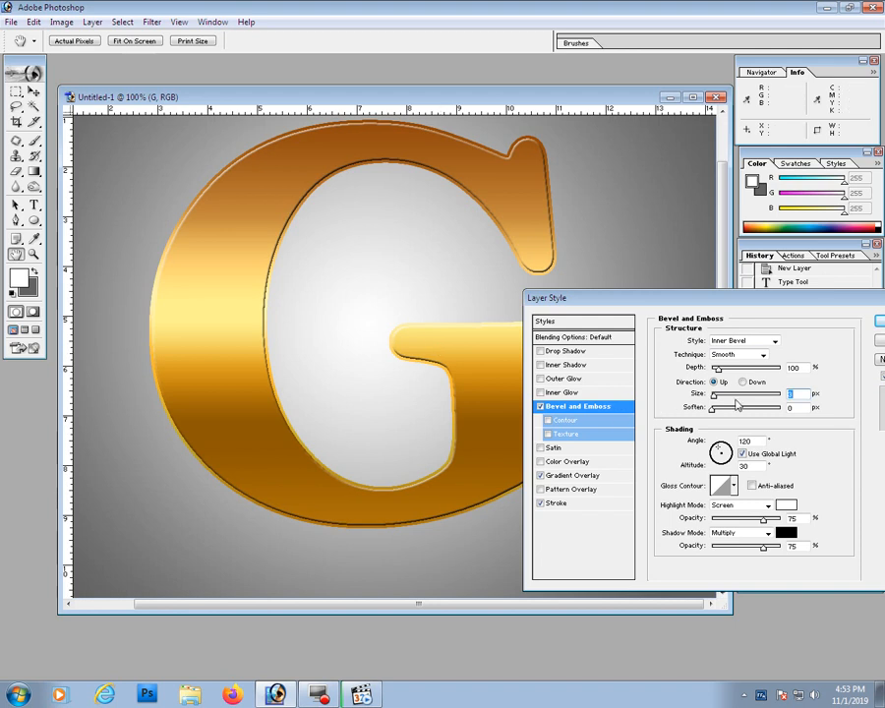
Set the bevel's depth to 131%, its size to 5 px, and the light to a 106° angle and 51° altitude
left_click_drag(715, 367, 719, 378)
double_click(789, 393)
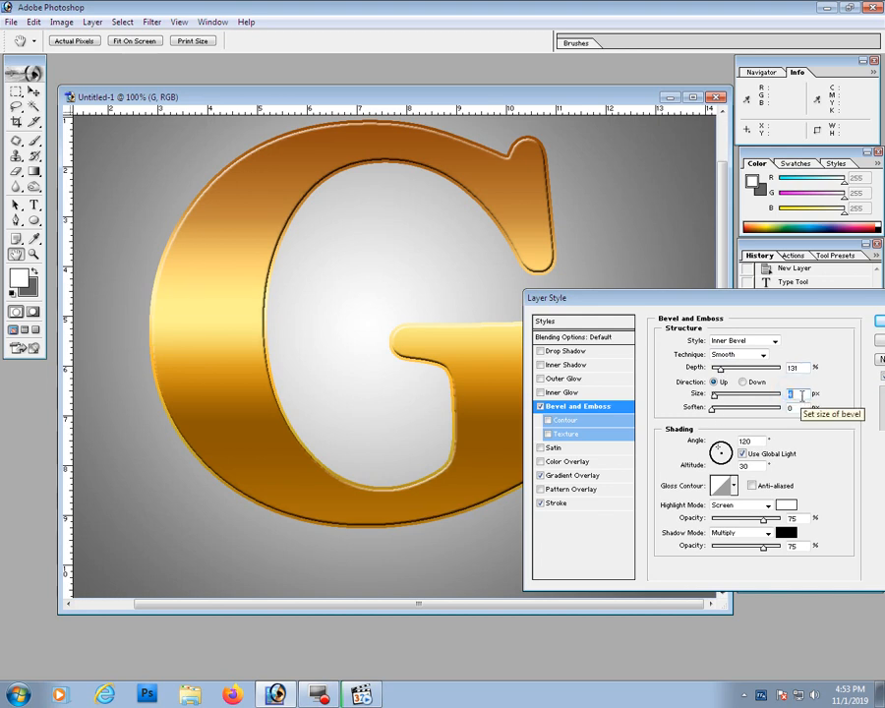
key("Down")
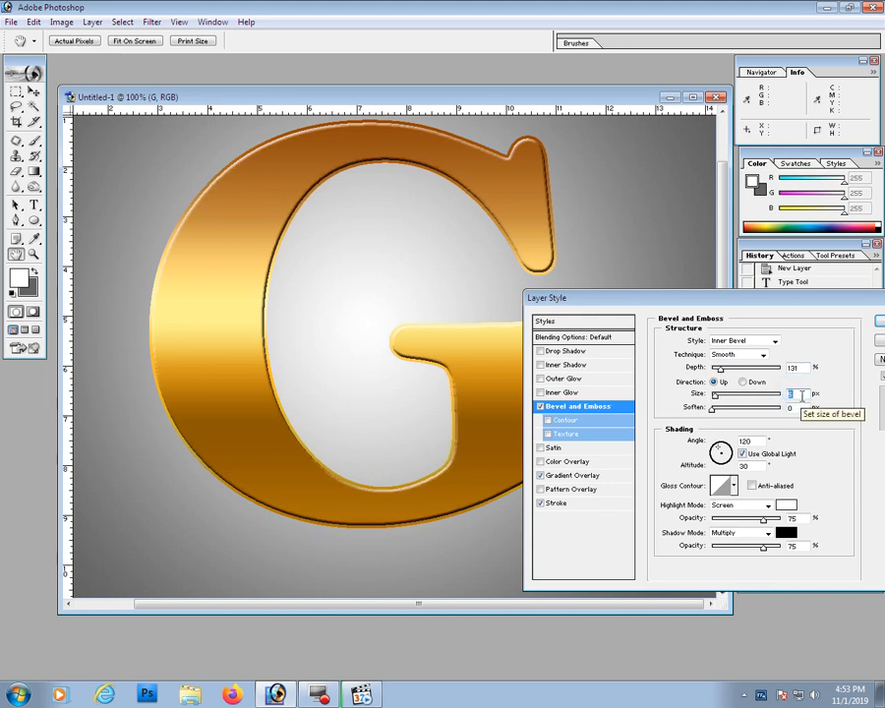
left_click(721, 451)
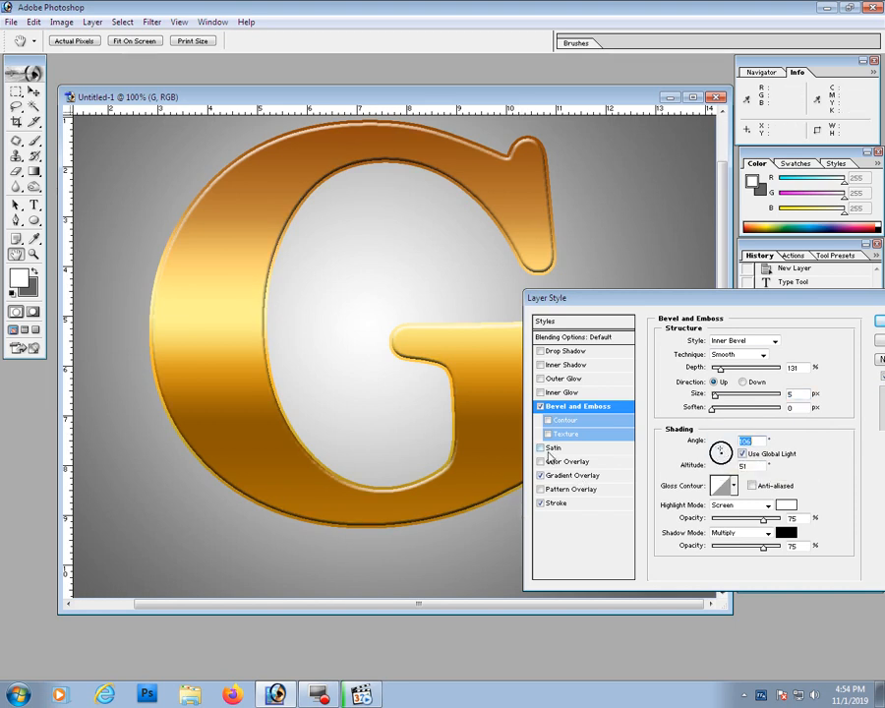
Add a Satin effect in Overlay blend mode at 6% opacity and apply the layer style to the letter G
left_click(541, 448)
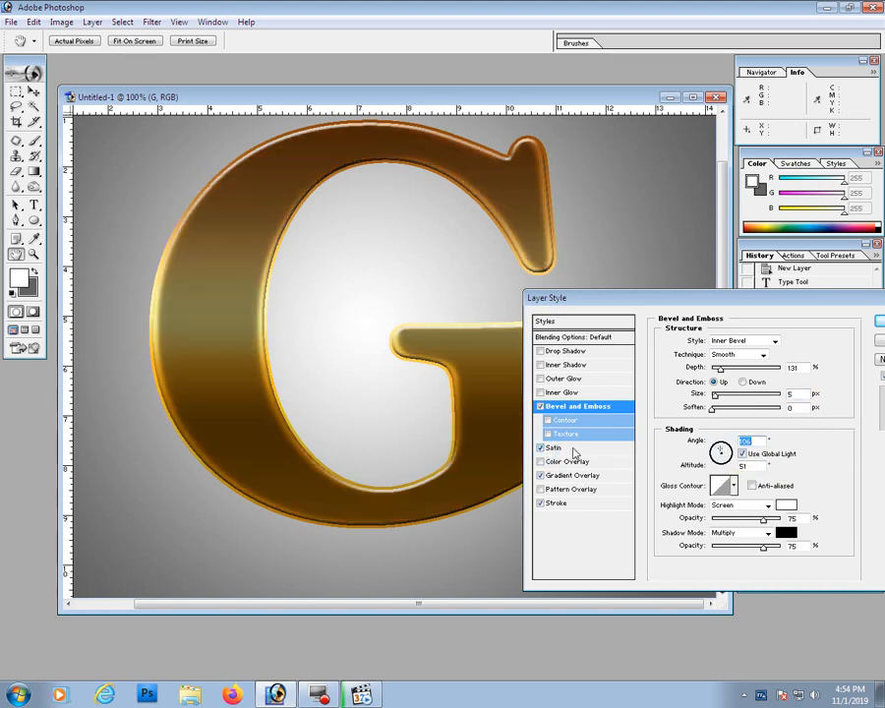
left_click(555, 448)
left_click_drag(736, 354, 710, 359)
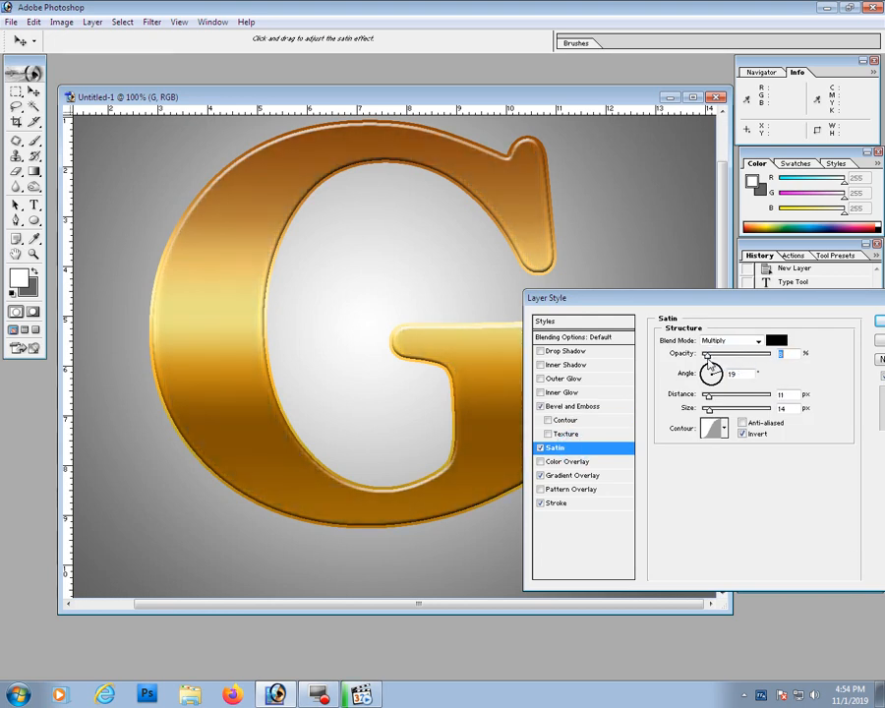
left_click(745, 340)
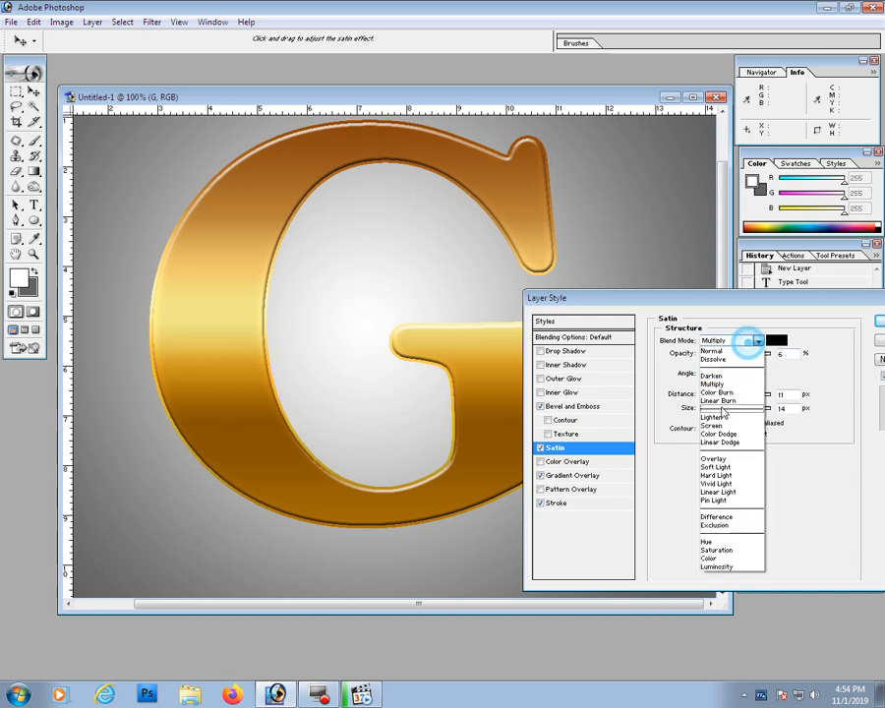
left_click(717, 507)
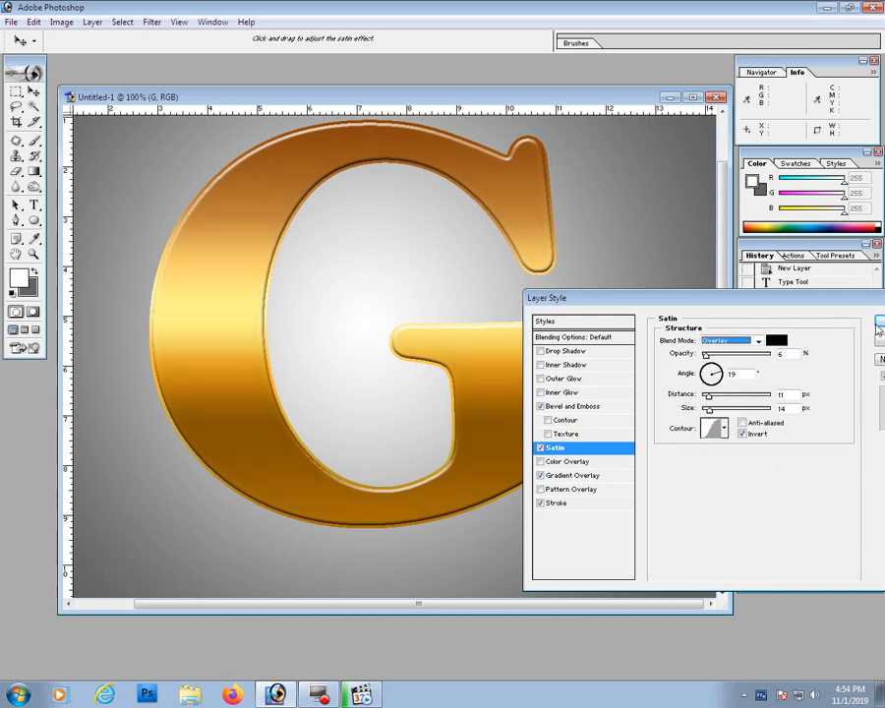
left_click(878, 328)
key("z")
right_click(366, 309)
left_click(397, 313)
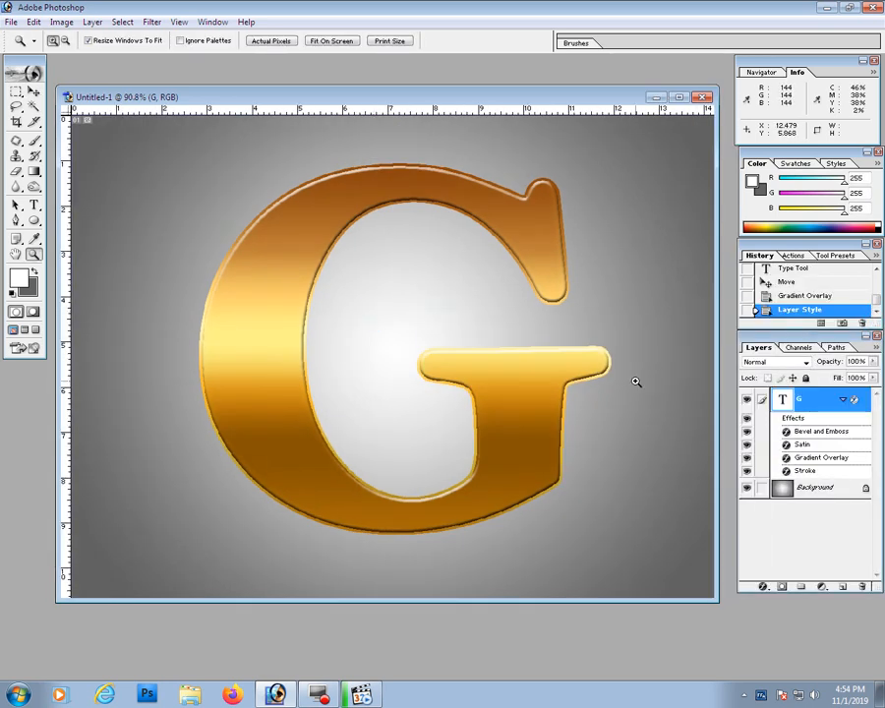
Draw a flat elliptical selection about 10 by 2.9 ruler units around the G's base and add a new layer above the Background
left_click(816, 487)
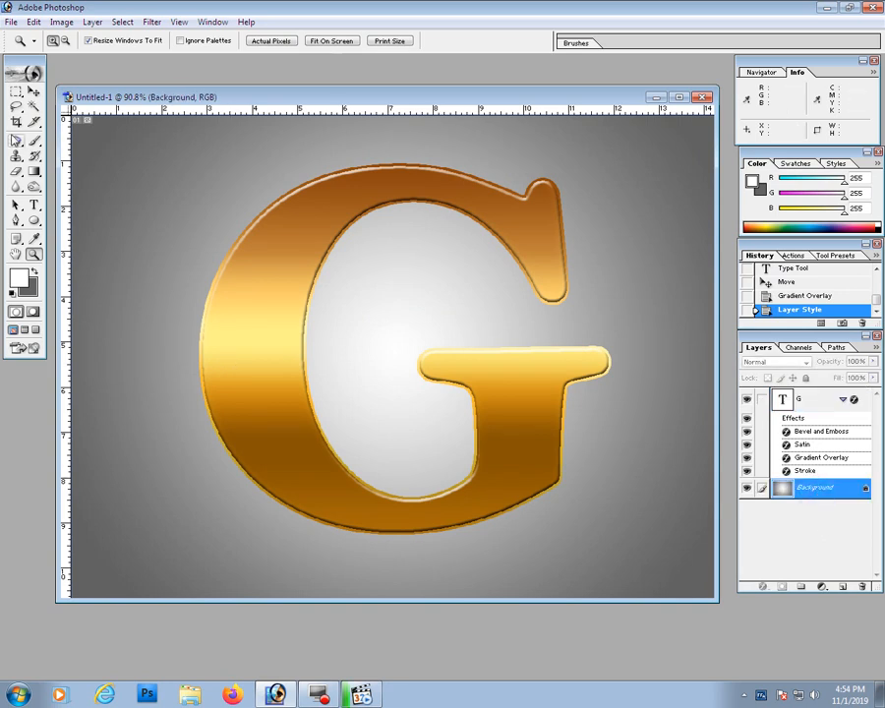
left_click_drag(15, 91, 79, 121)
left_click_drag(153, 407, 614, 505)
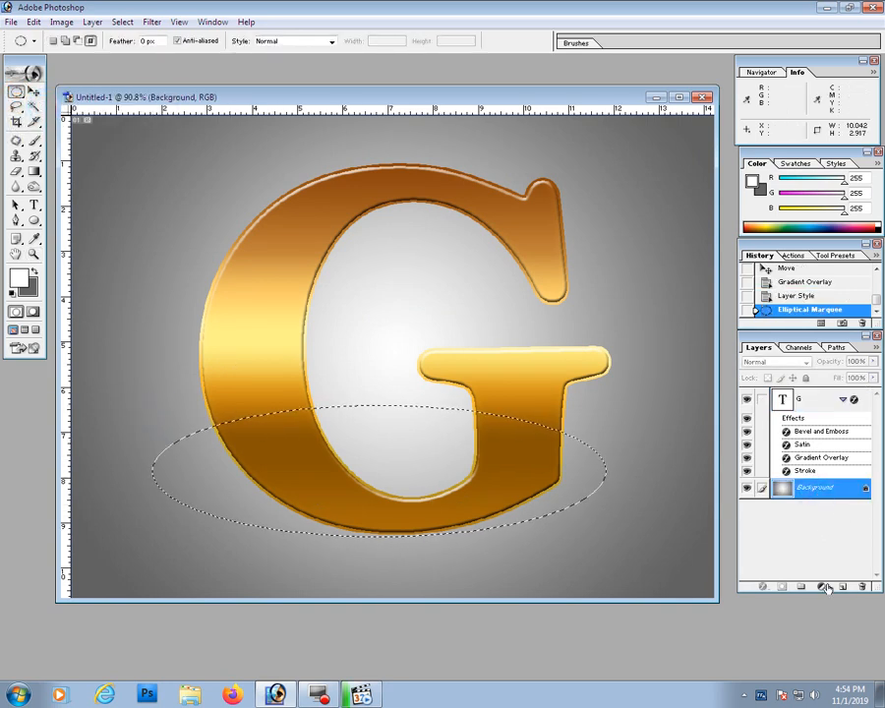
left_click(843, 586)
Set the foreground to black and fill the ellipse with a radial black-to-transparent gradient from its centre outward
left_click(18, 277)
left_click(677, 513)
left_click(795, 331)
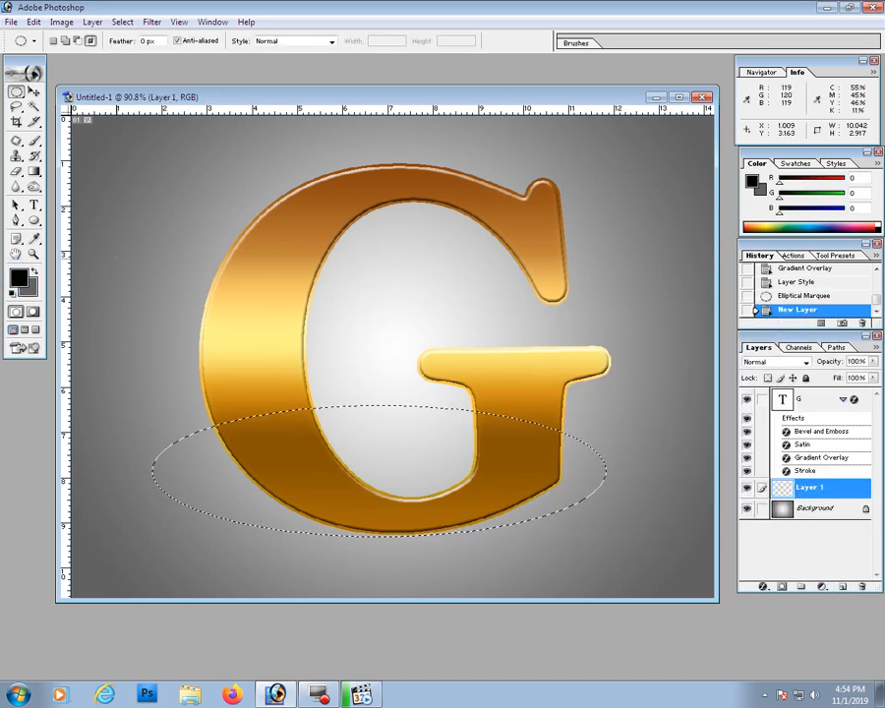
left_click(33, 171)
left_click(74, 40)
left_click(576, 276)
left_click(777, 257)
left_click_drag(392, 470, 549, 332)
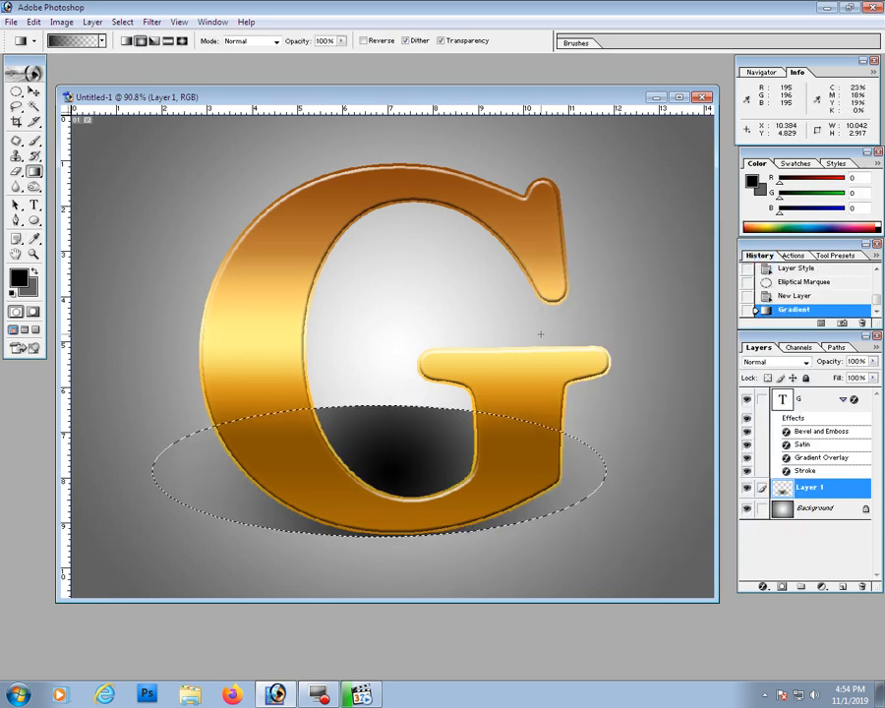
Deselect, squash the dark ellipse vertically into a thin shadow, and move it just under the base of the G
key("ctrl+d")
key("ctrl+t")
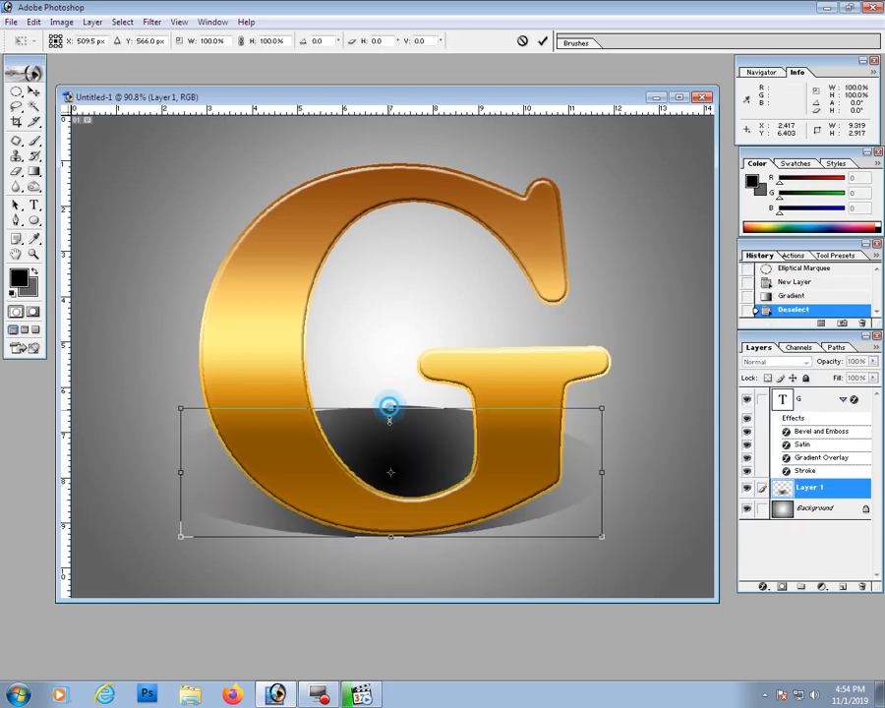
left_click_drag(389, 405, 391, 502)
key("Return")
key("v")
left_click_drag(476, 527, 497, 534)
left_click_drag(494, 534, 492, 530)
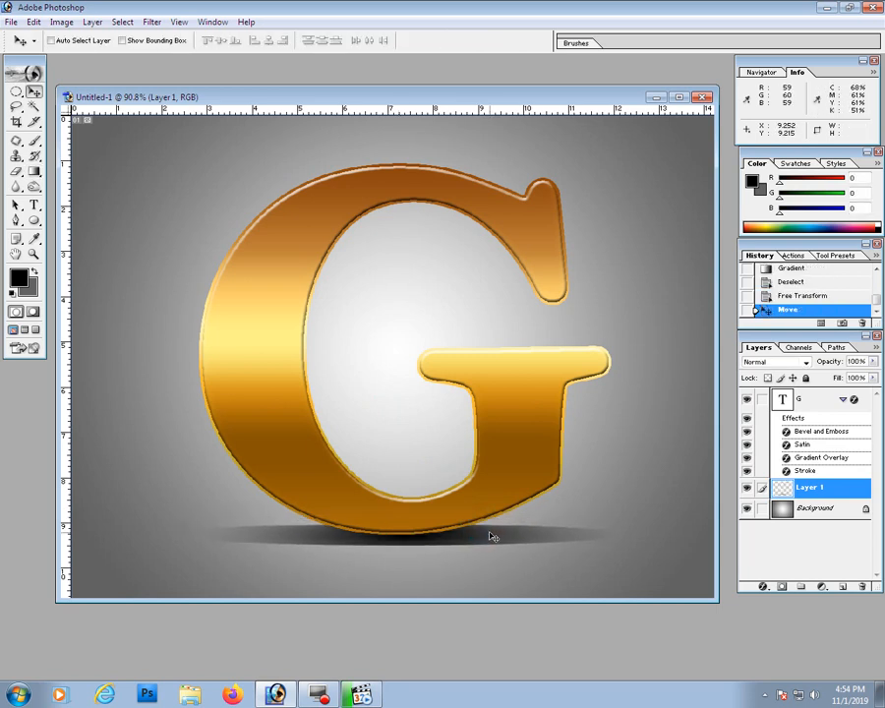
Soften the shadow layer with a Gaussian Blur of about 9.5 pixels
left_click(151, 23)
mouse_move(229, 123)
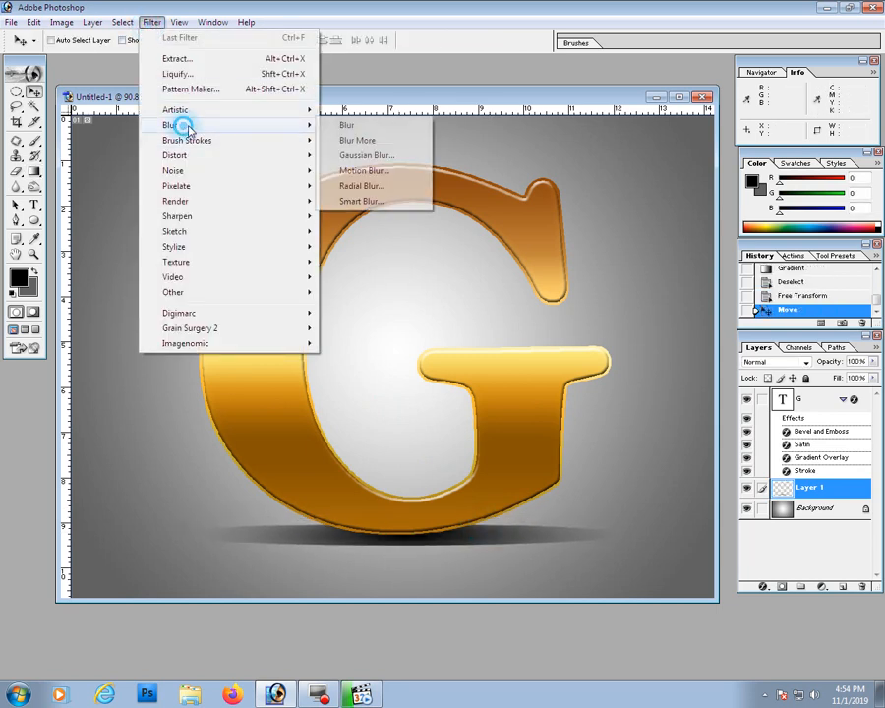
left_click(391, 158)
left_click_drag(679, 512, 698, 512)
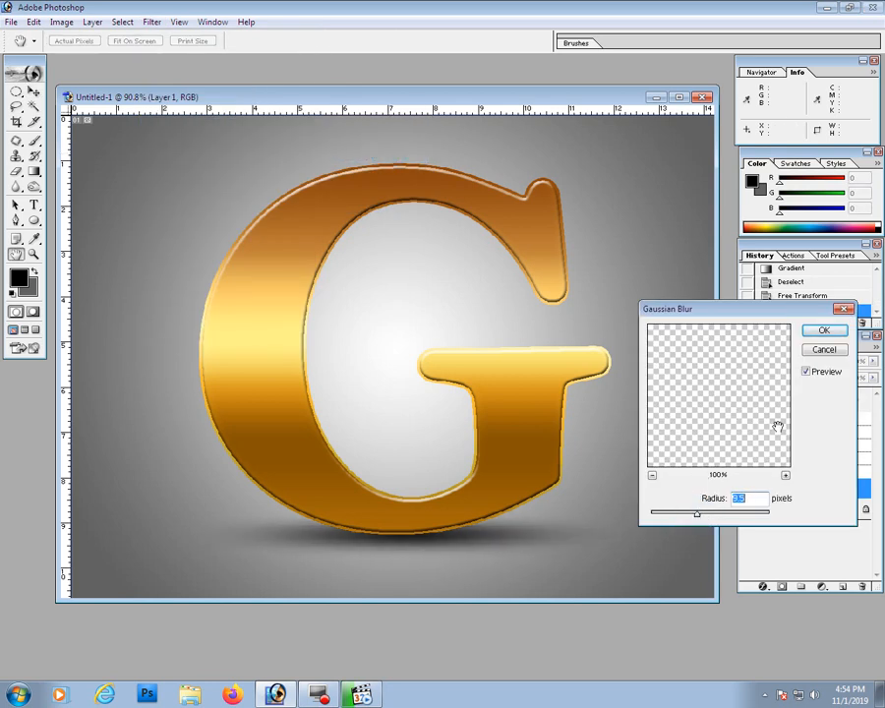
left_click(821, 334)
Flatten the blurred shadow further and nudge it up to touch the base of the letter G
key("ctrl+t")
left_click_drag(409, 506, 412, 536)
key("Return")
key("shift+Up")
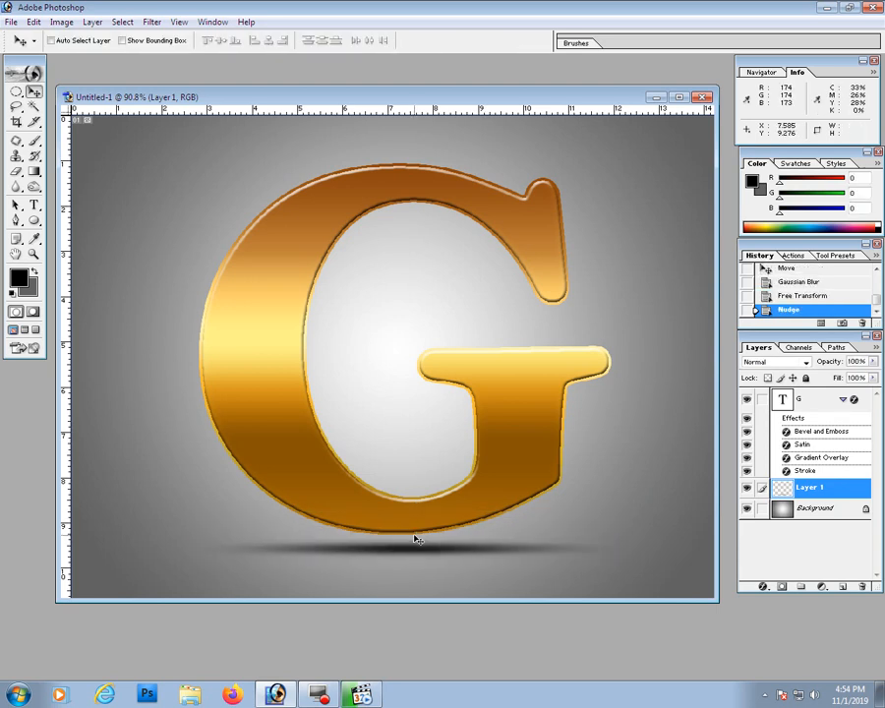
key("Up")
Examine the golden letter's bevelled edges up close and fit the whole image on screen again
key("z")
right_click(459, 368)
left_click(474, 378)
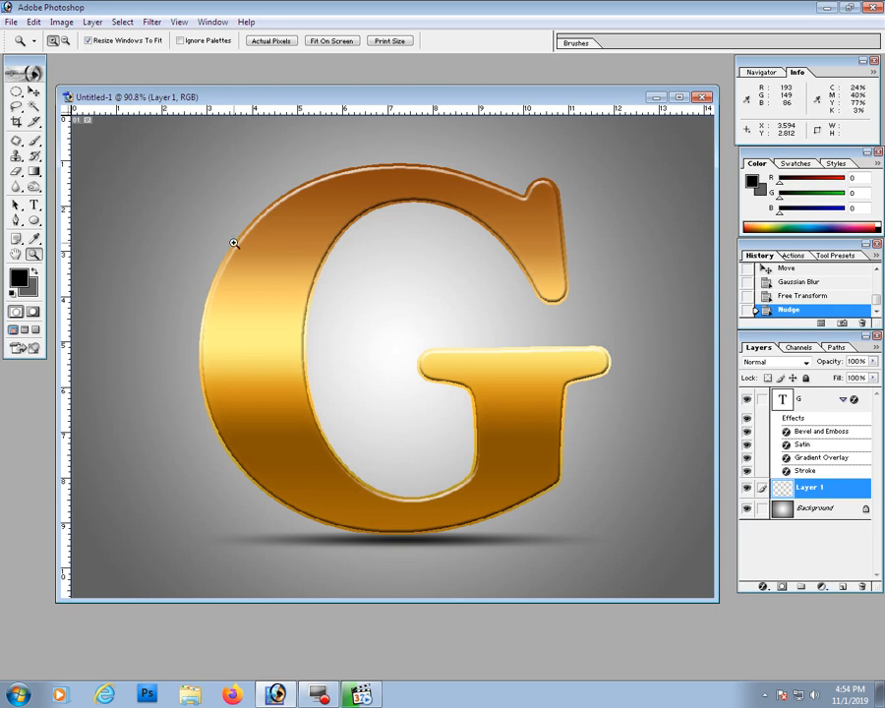
left_click(358, 366)
left_click_drag(597, 348, 604, 521)
right_click(530, 374)
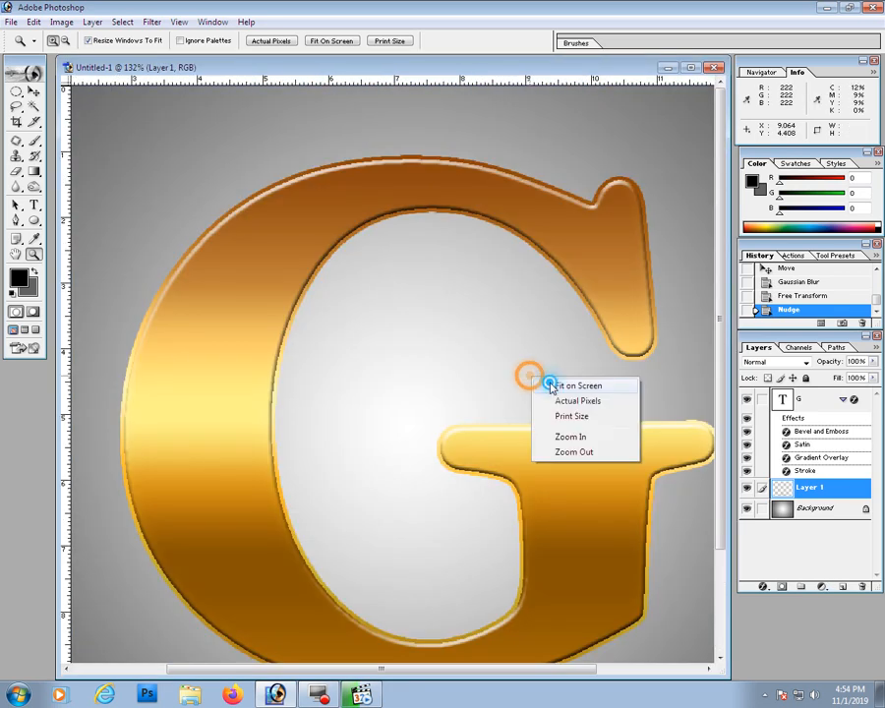
left_click(549, 385)
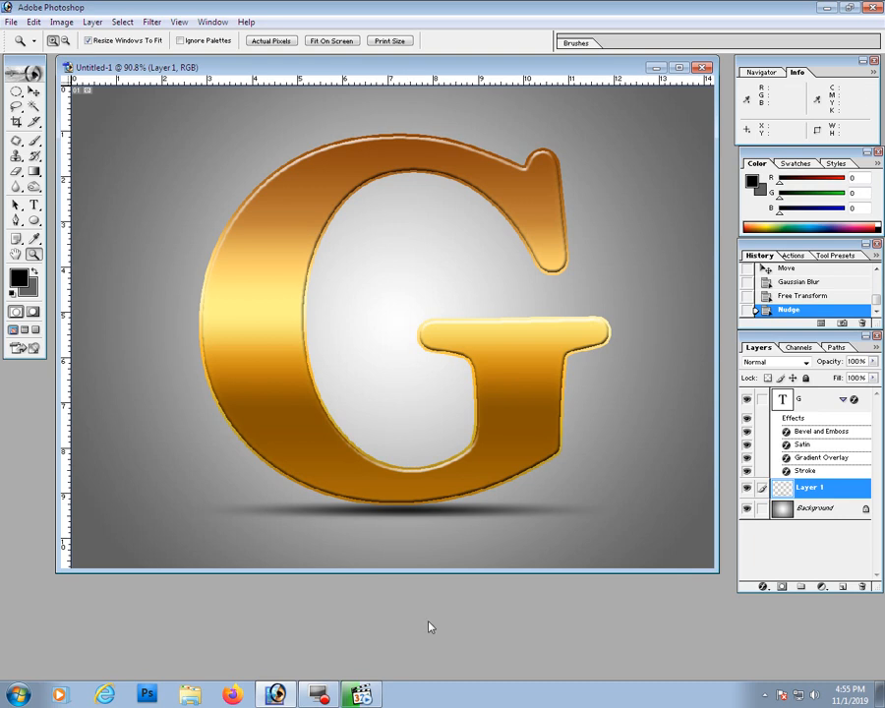